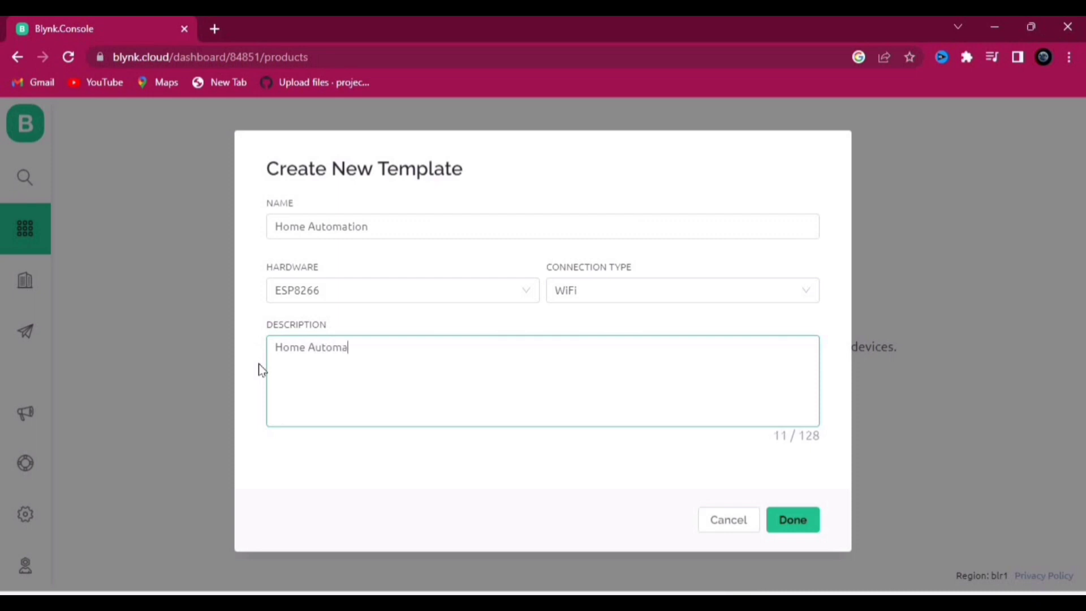
# Step: Finish the Home Automation template and list the datastream types on its Datastreams tab
pyautogui.click(791, 529)
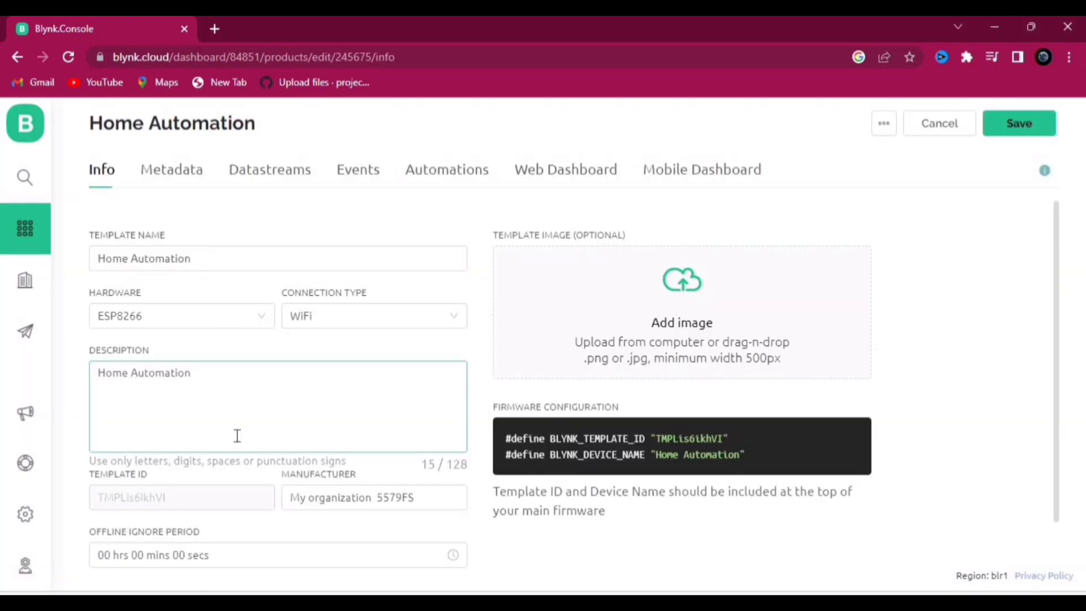
pyautogui.scroll(-1, 225, 404)
pyautogui.scroll(1, 224, 404)
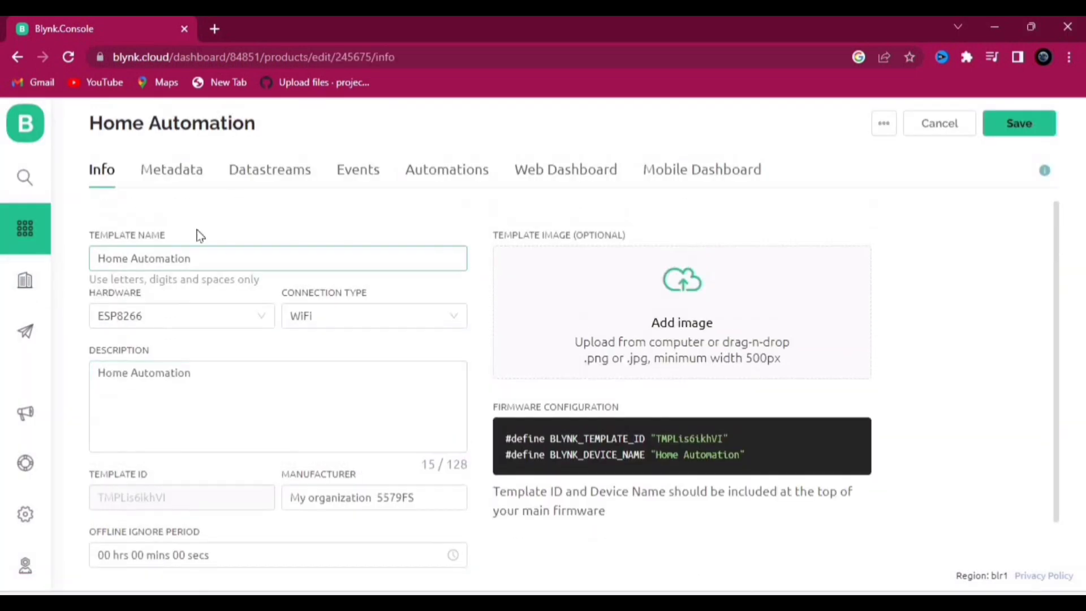
pyautogui.click(276, 176)
pyautogui.click(543, 363)
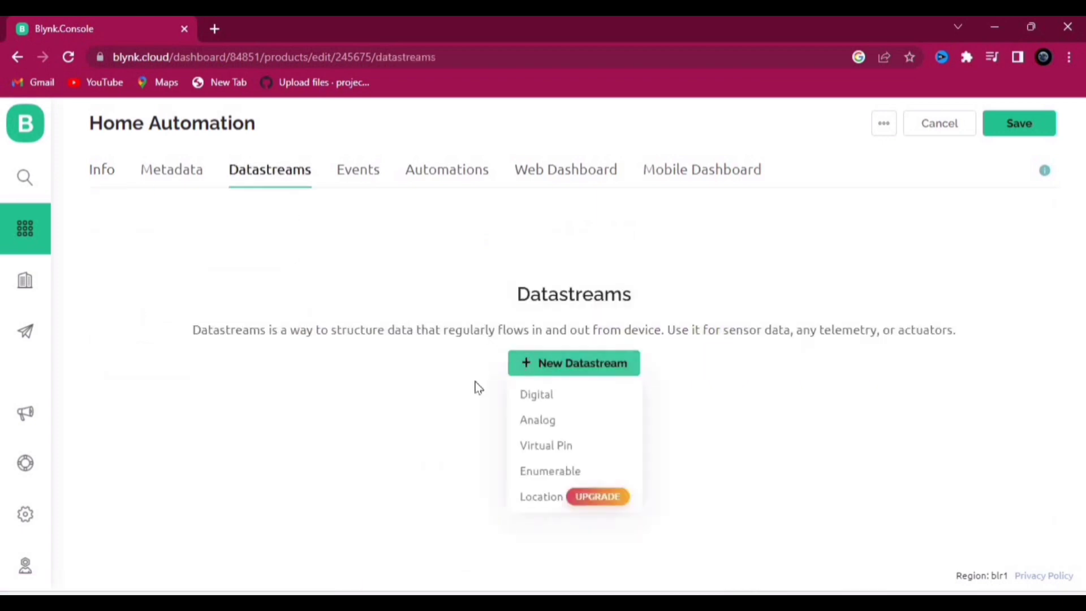
# Step: Create a virtual-pin datastream named Security on V0
pyautogui.click(575, 452)
pyautogui.moveTo(412, 225); pyautogui.dragTo(248, 226)
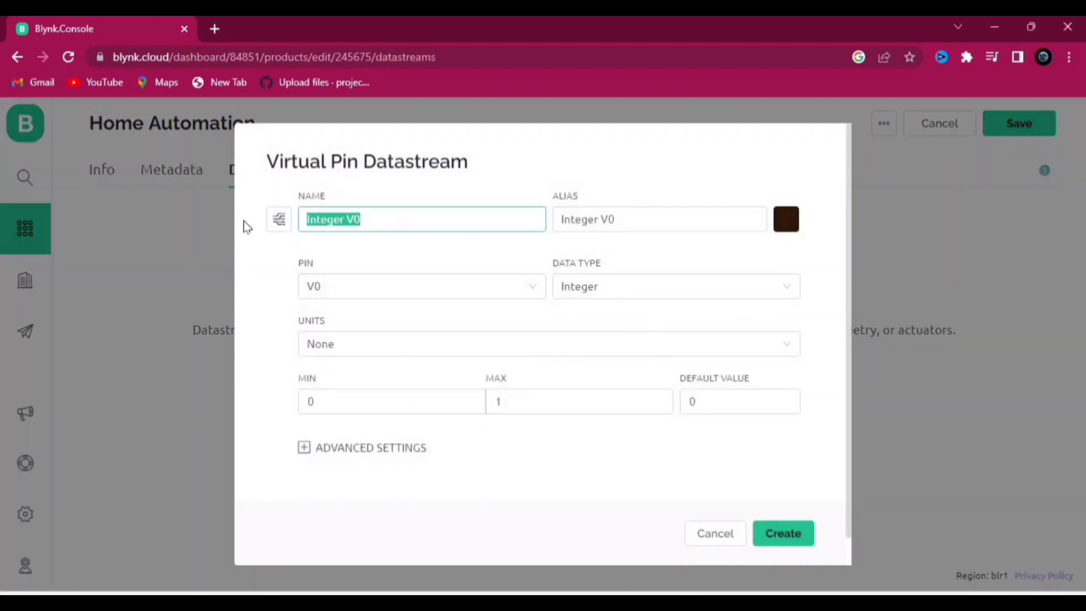
pyautogui.write('Security')
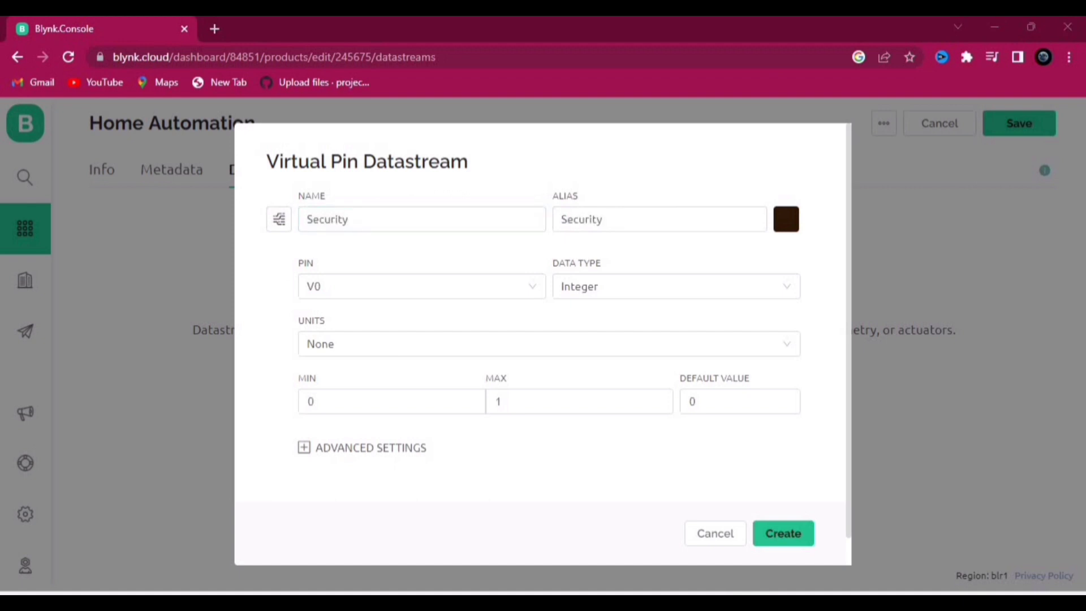
pyautogui.click(795, 545)
# Step: Create a second virtual-pin datastream named Gas Value on V1
pyautogui.click(960, 249)
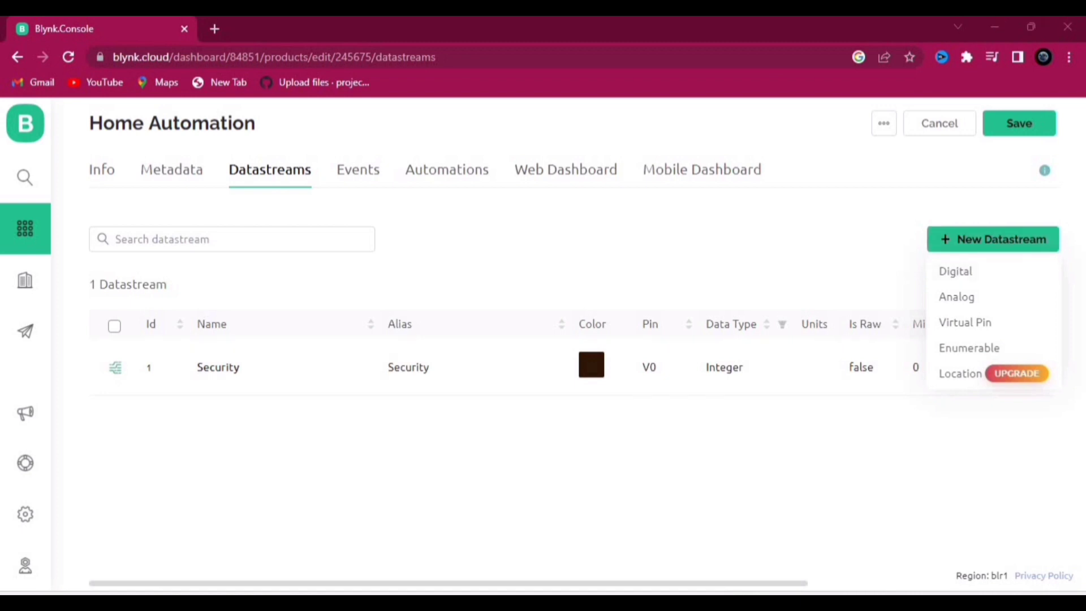
pyautogui.click(940, 320)
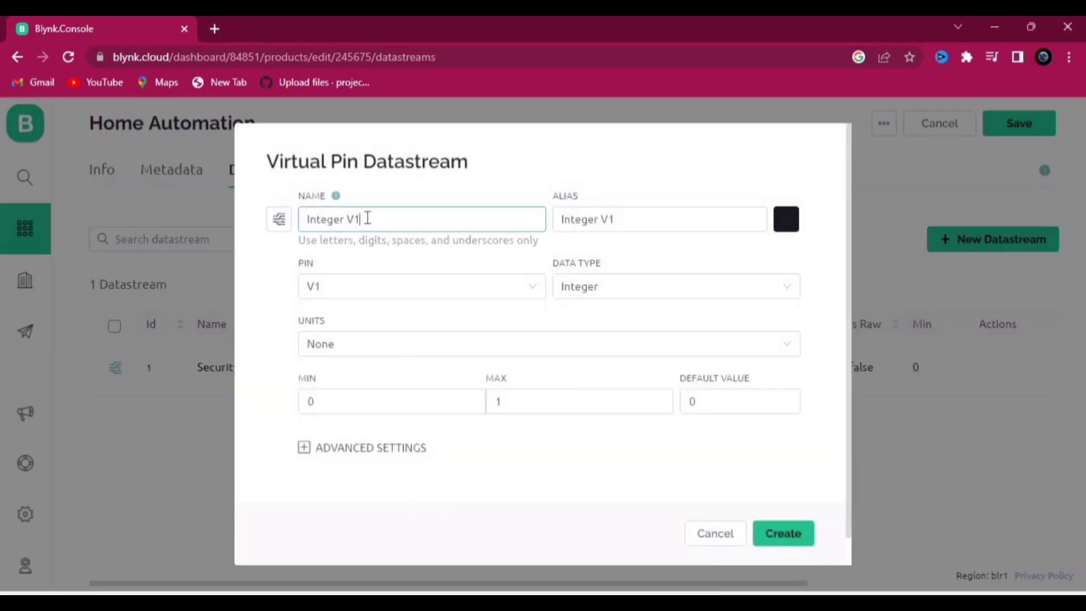
pyautogui.moveTo(368, 218); pyautogui.dragTo(187, 232)
pyautogui.write('Gas')
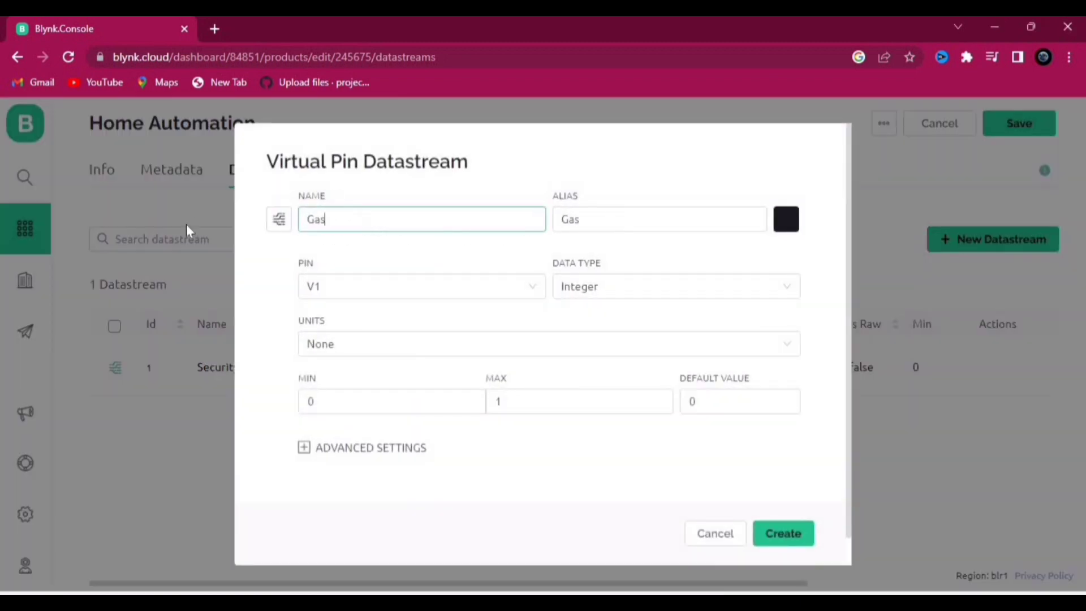
pyautogui.write(' Values')
pyautogui.click(402, 305)
pyautogui.click(509, 409)
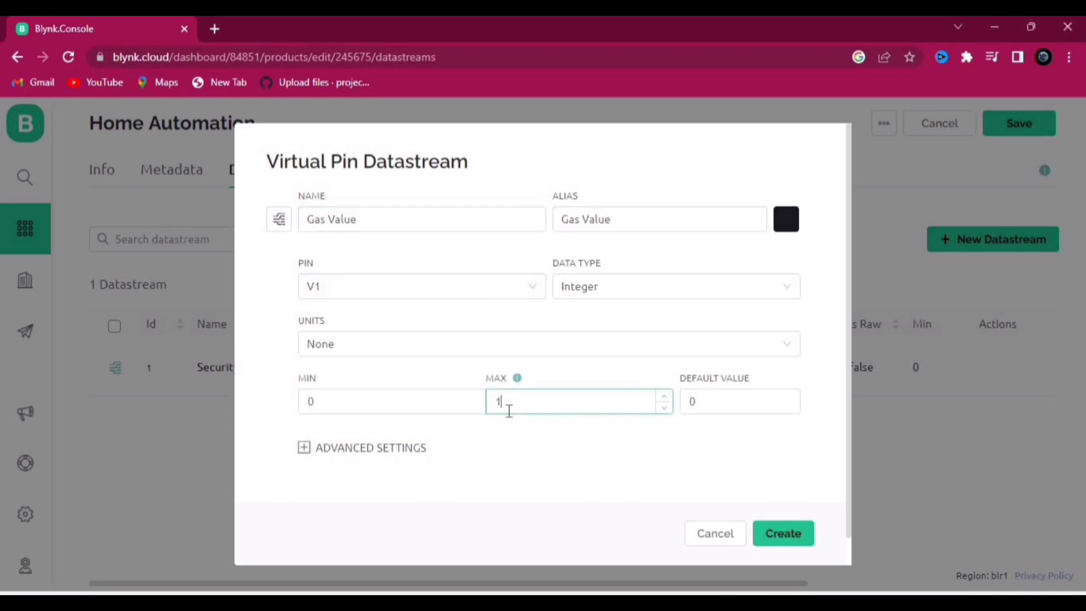
pyautogui.click(770, 535)
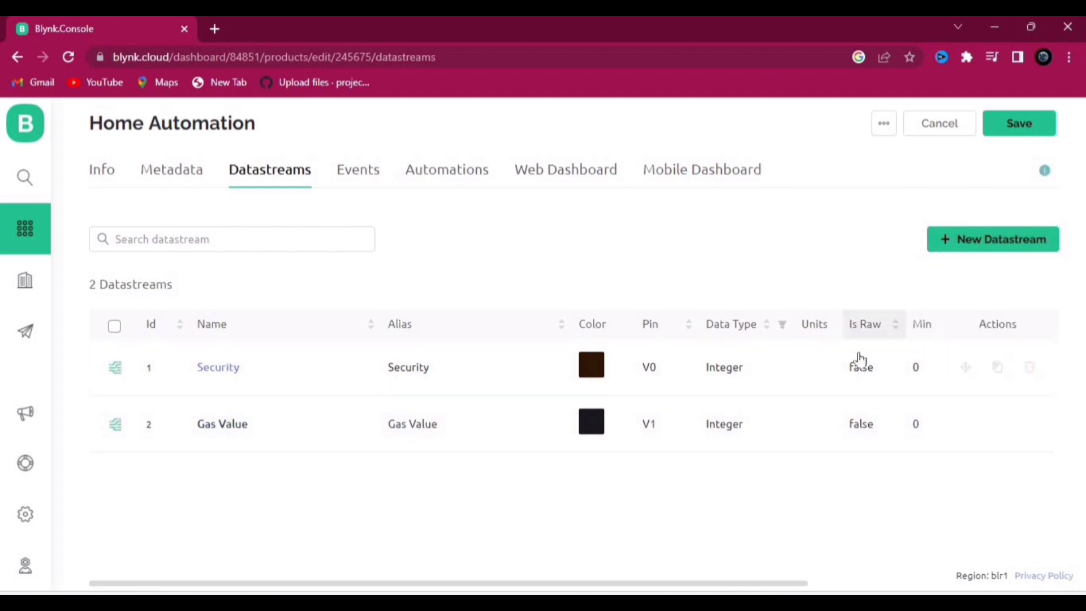
# Step: Start a Tempreture virtual-pin datastream on V2 and edit its maximum range value
pyautogui.click(956, 241)
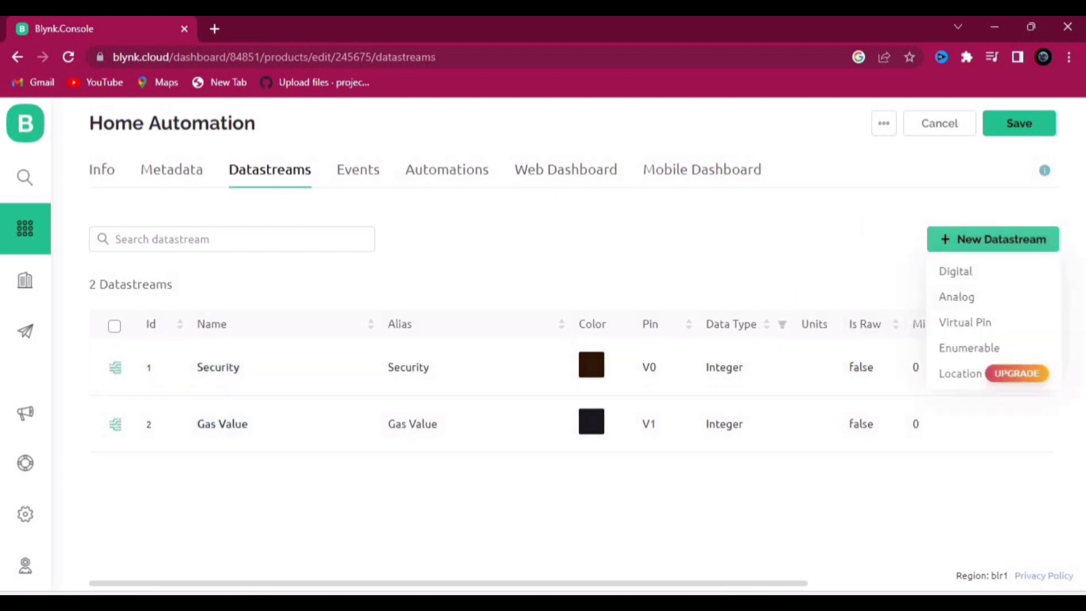
pyautogui.click(956, 322)
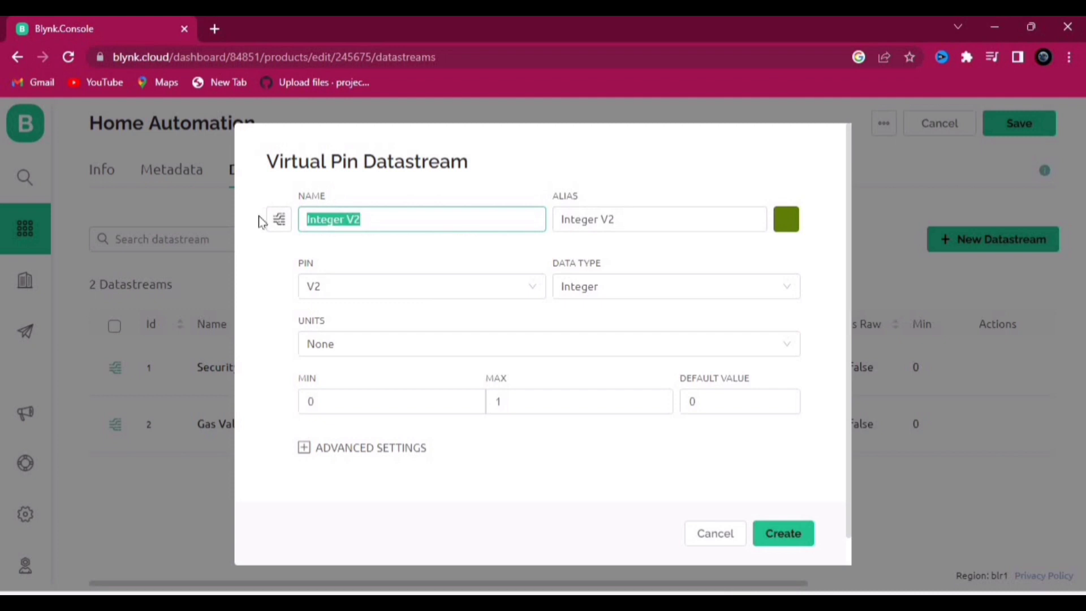
pyautogui.write('Tempreture')
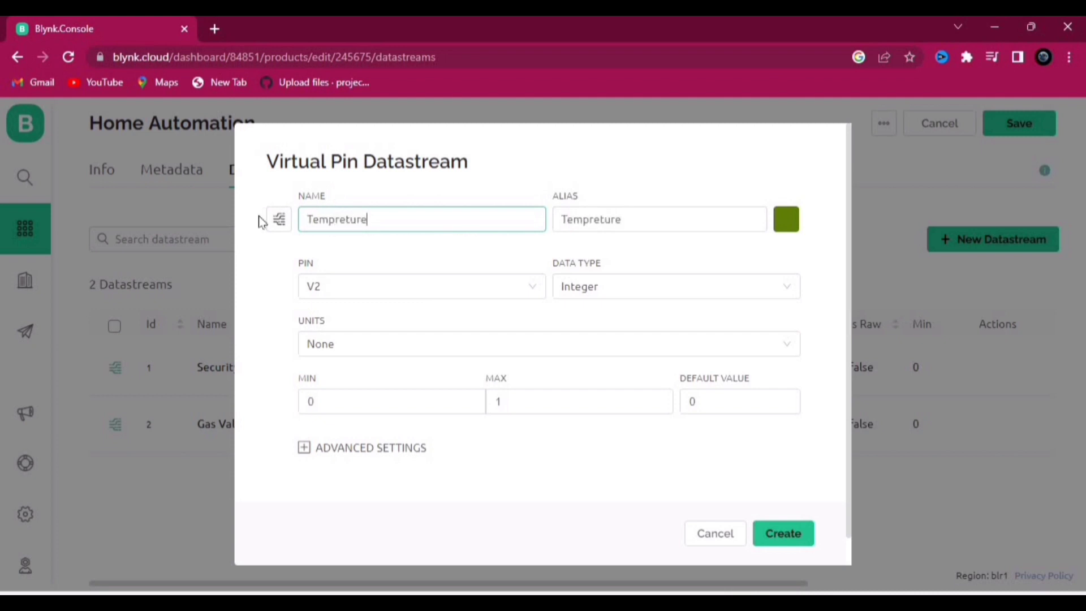
pyautogui.click(570, 396)
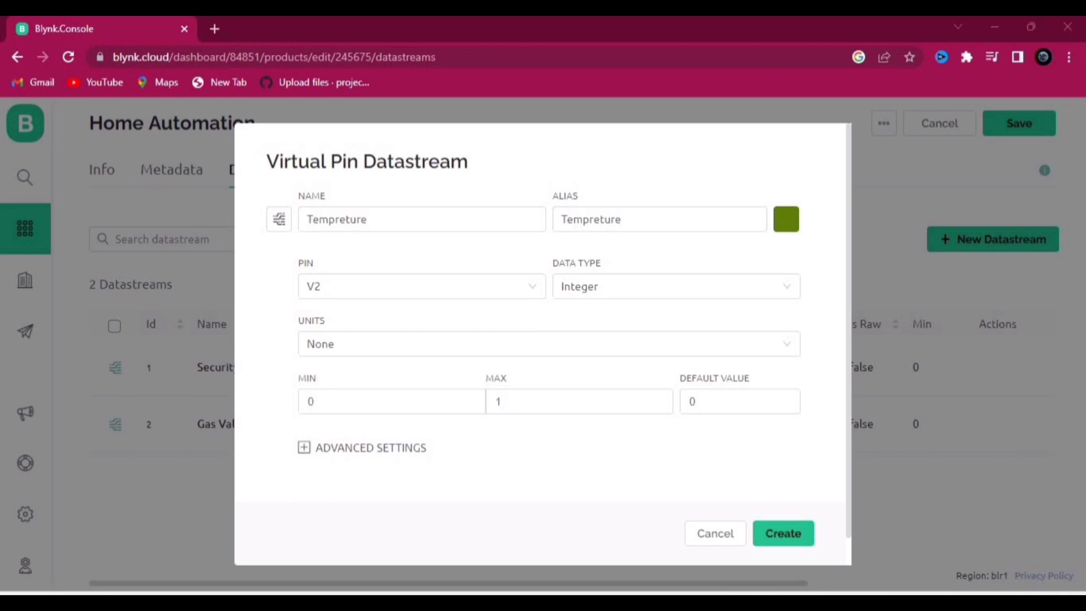
pyautogui.click(575, 407)
# Step: Create Tempreture with maximum 100, then add a Humidity datastream on V3 with a raised maximum
pyautogui.write('00')
pyautogui.click(789, 534)
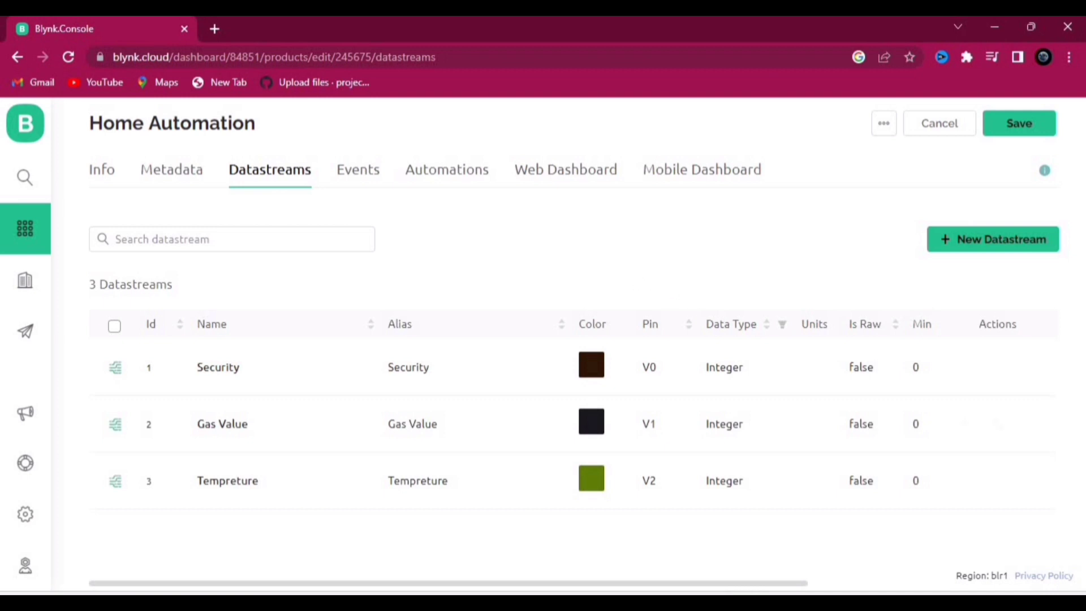
pyautogui.click(956, 239)
pyautogui.click(982, 321)
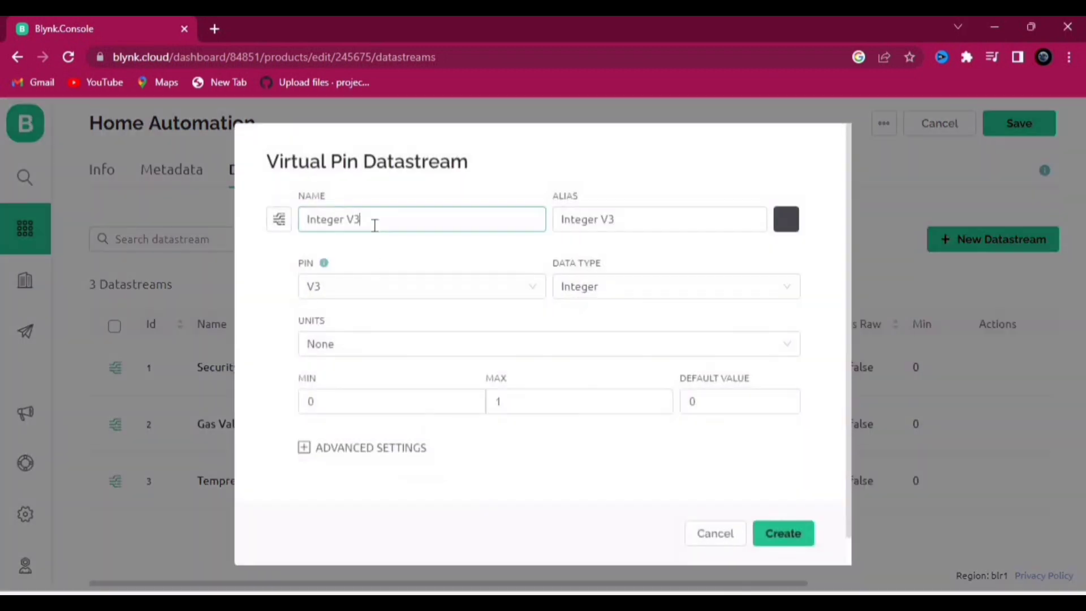
pyautogui.moveTo(374, 225); pyautogui.dragTo(262, 232)
pyautogui.write('Humidity')
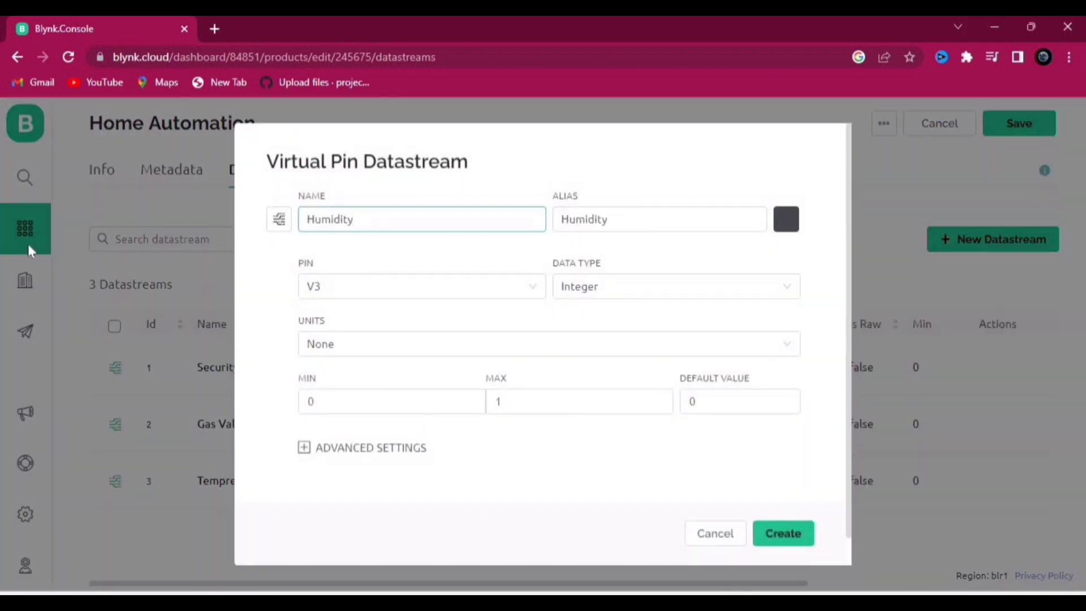
pyautogui.click(603, 406)
pyautogui.write('00')
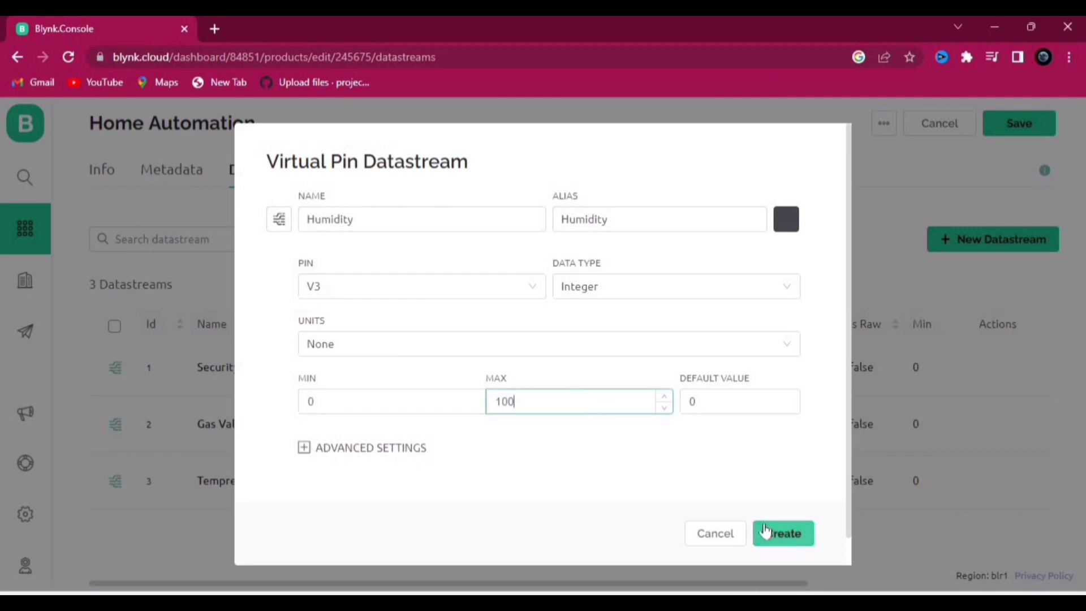
pyautogui.click(766, 532)
# Step: Add a Water Level virtual-pin datastream on V4 with an adjusted maximum
pyautogui.click(970, 242)
pyautogui.click(947, 326)
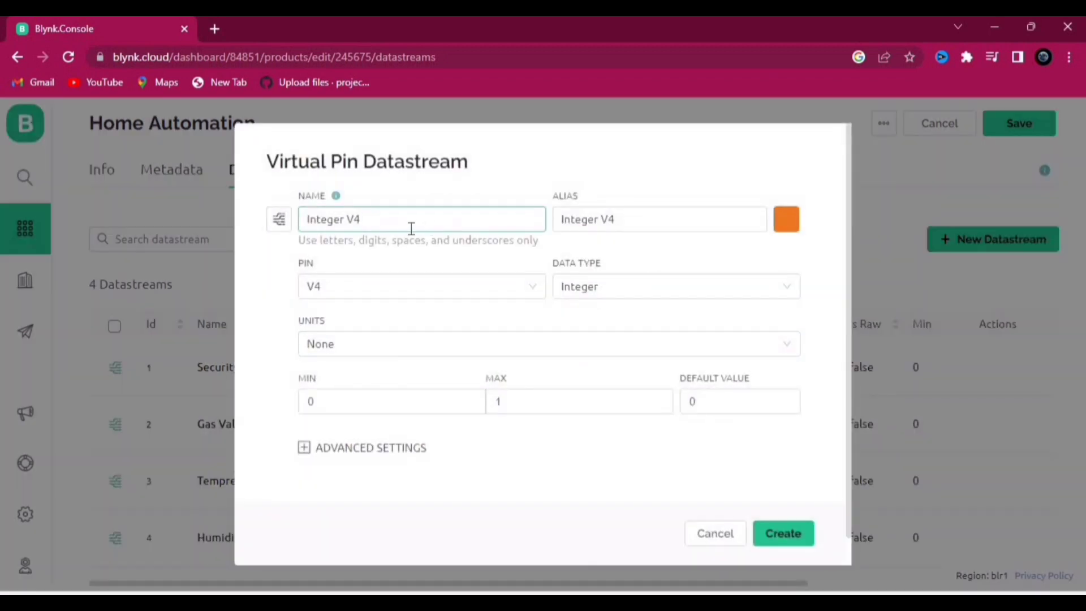
pyautogui.moveTo(374, 221); pyautogui.dragTo(256, 238)
pyautogui.write('Water Level')
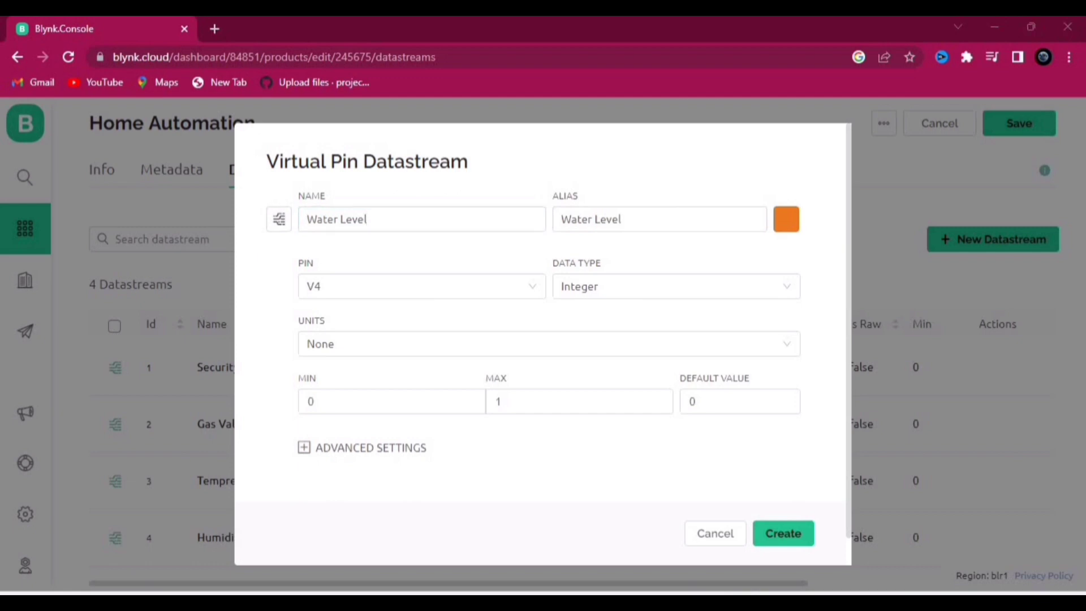
pyautogui.doubleClick(556, 401)
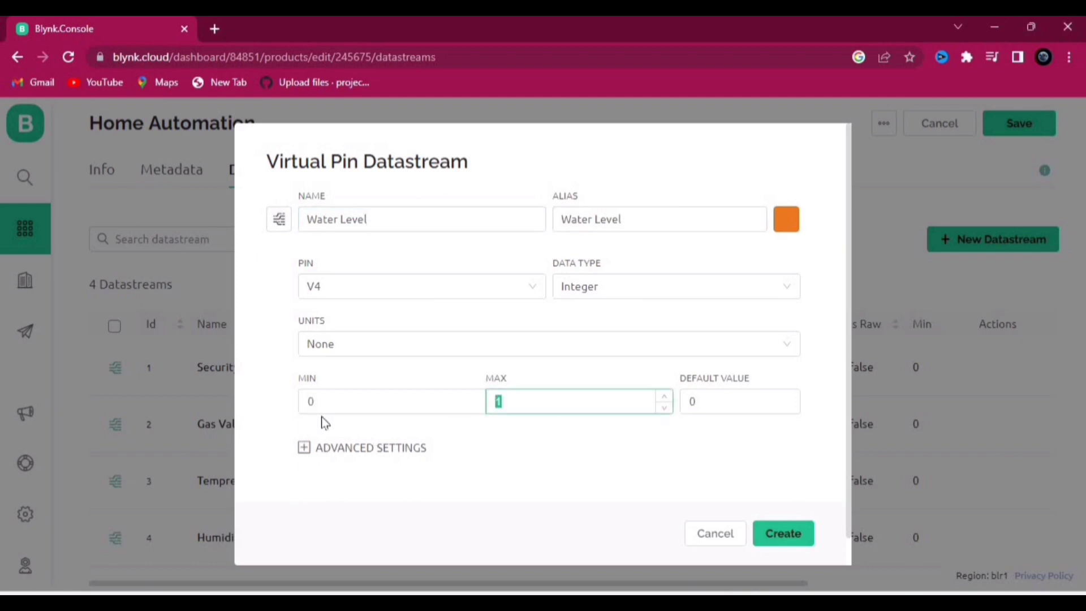
pyautogui.click(795, 534)
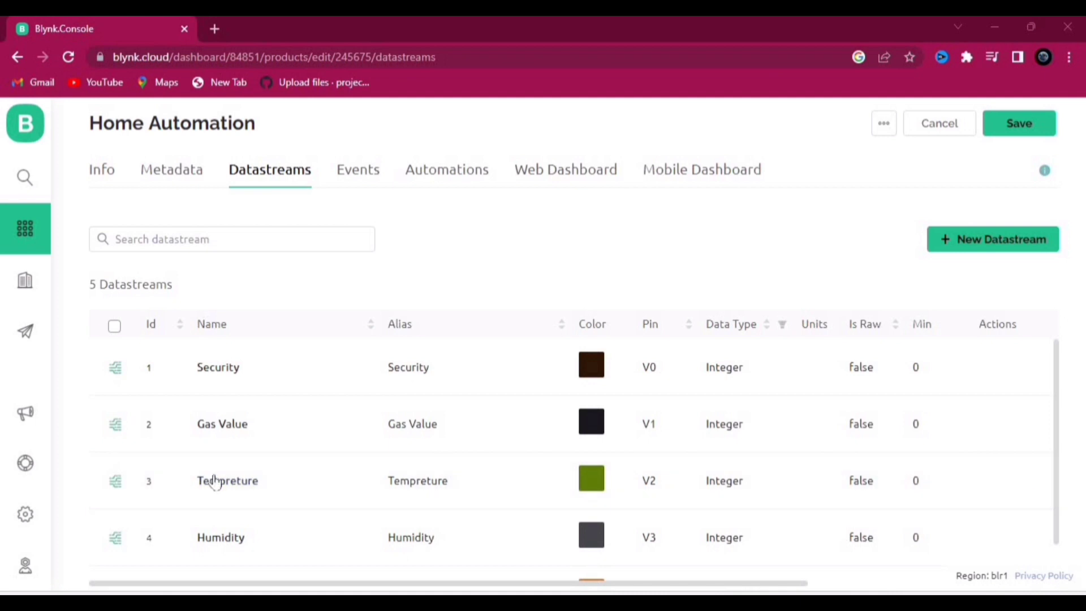
# Step: Add a Relay 1 virtual-pin datastream on V5
pyautogui.click(960, 257)
pyautogui.click(962, 320)
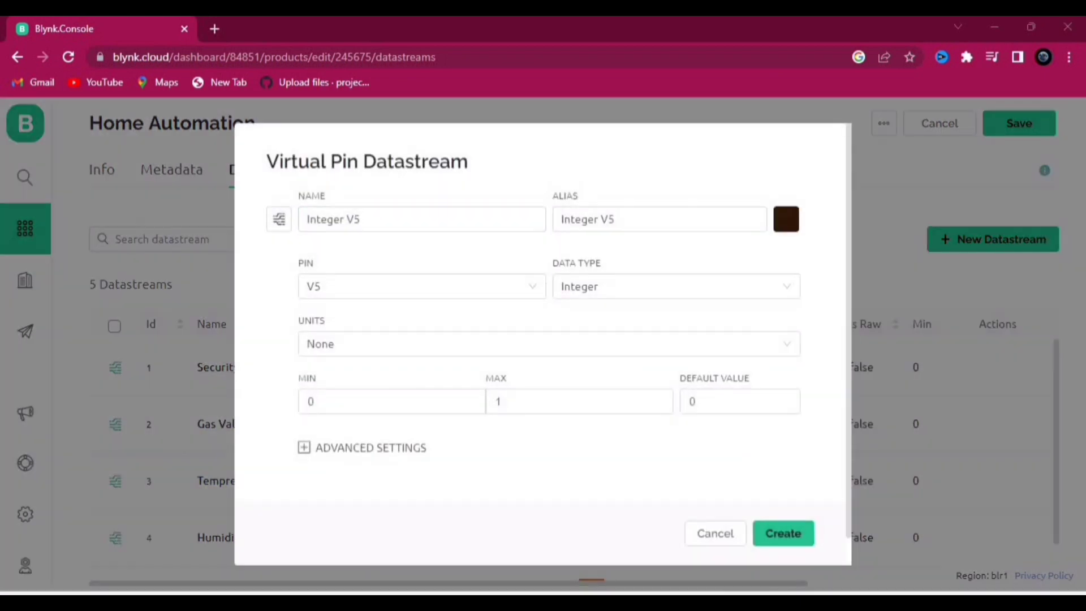
pyautogui.click(395, 220)
pyautogui.hotkey('ctrl', 'a')
pyautogui.write('R')
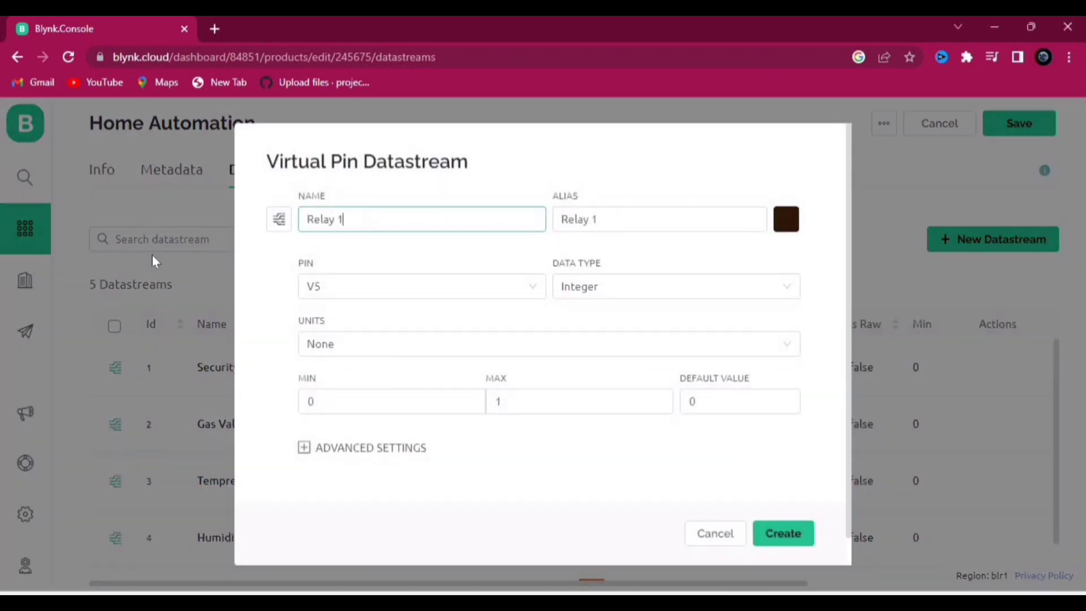
pyautogui.click(792, 535)
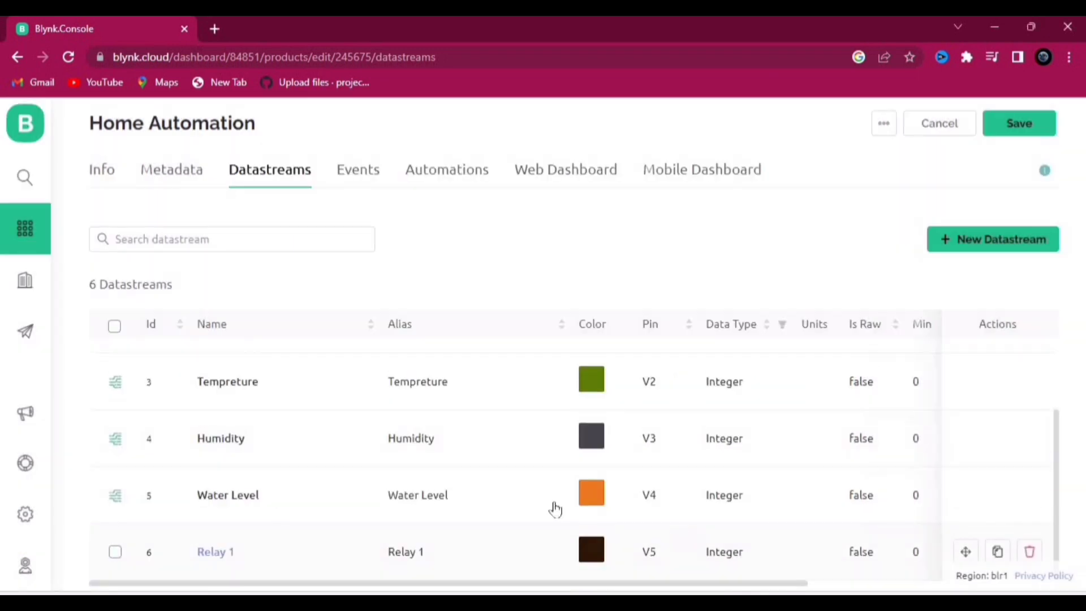
# Step: Add a Relay 2 virtual-pin datastream on V6
pyautogui.click(956, 244)
pyautogui.click(965, 322)
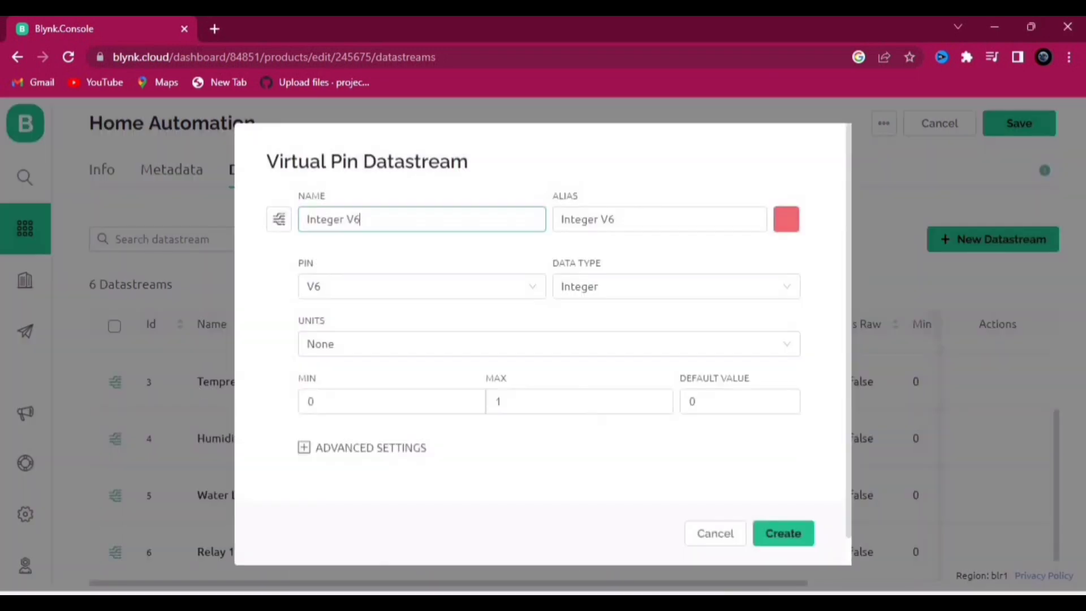
pyautogui.hotkey('ctrl', 'a')
pyautogui.write('Re')
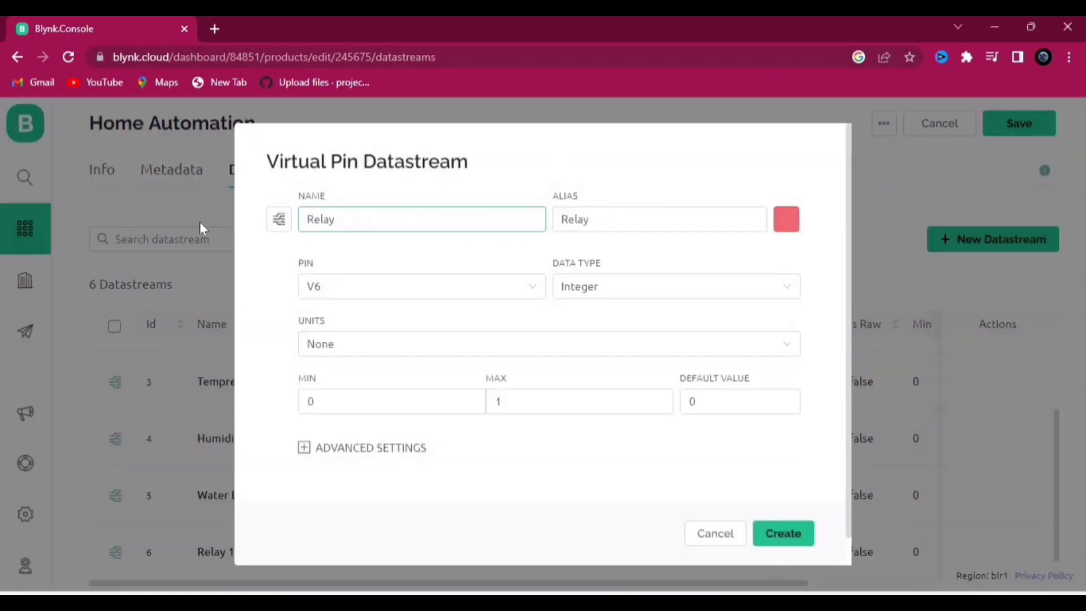
pyautogui.click(787, 532)
pyautogui.scroll(-1, 548, 500)
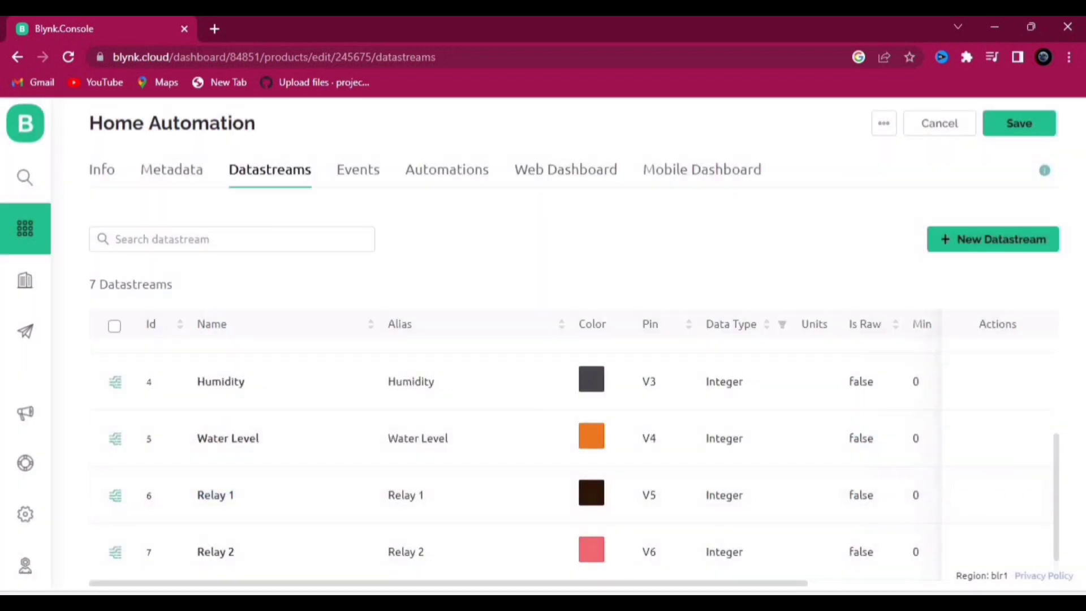
# Step: Place a switch on the web dashboard and link it to Security (V0)
pyautogui.click(556, 170)
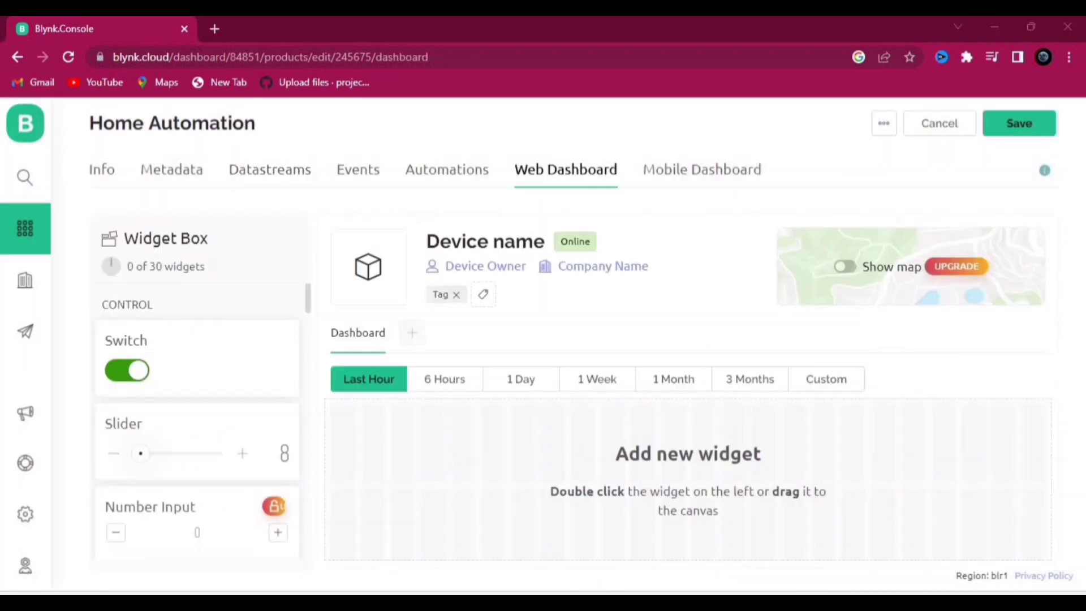
pyautogui.moveTo(145, 371); pyautogui.dragTo(480, 453)
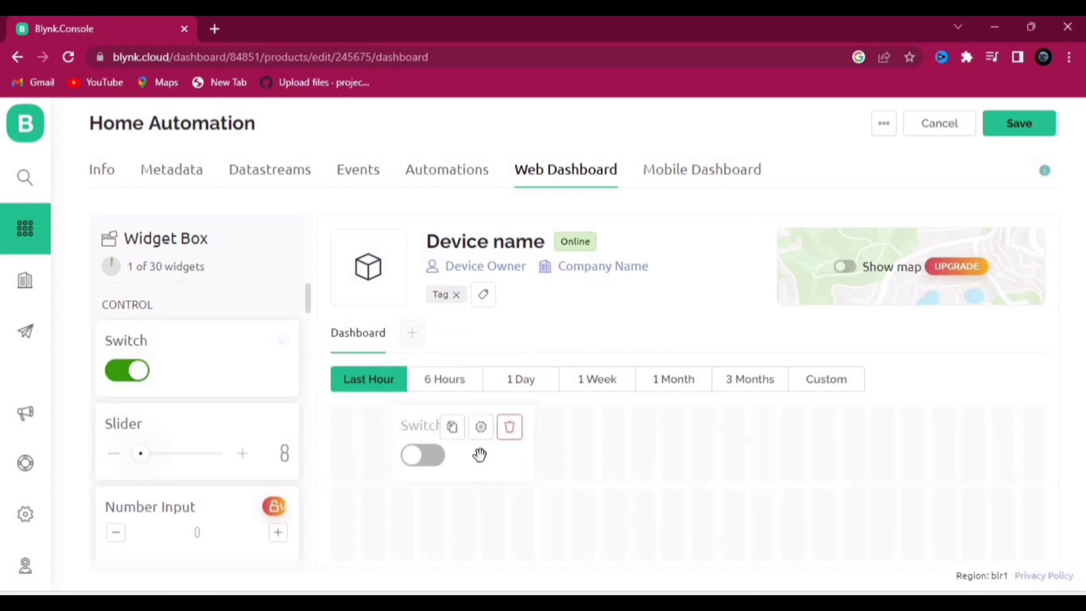
pyautogui.click(453, 424)
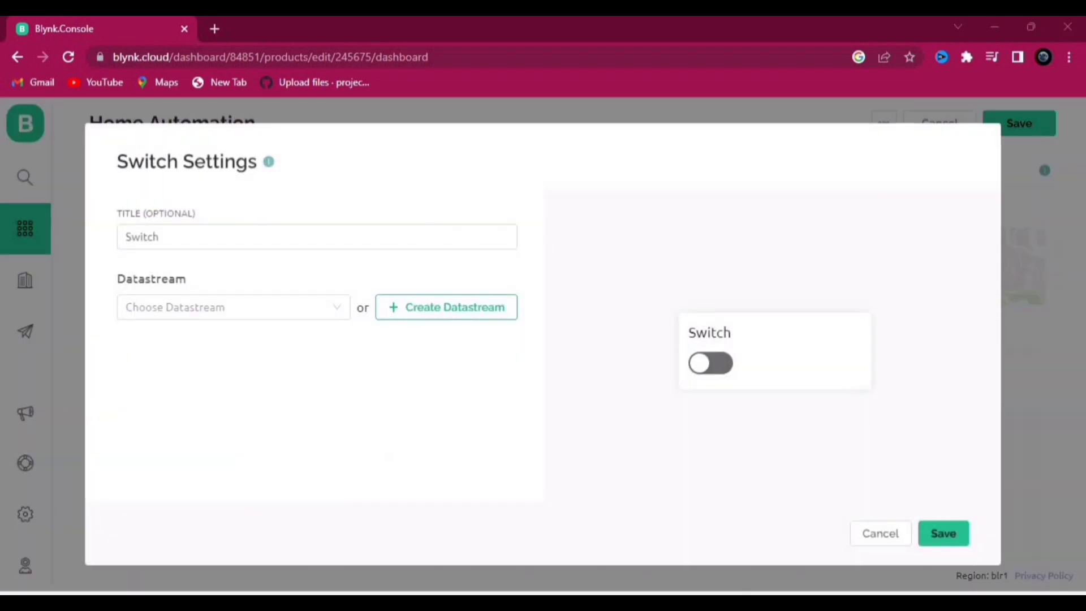
pyautogui.click(227, 306)
pyautogui.click(150, 205)
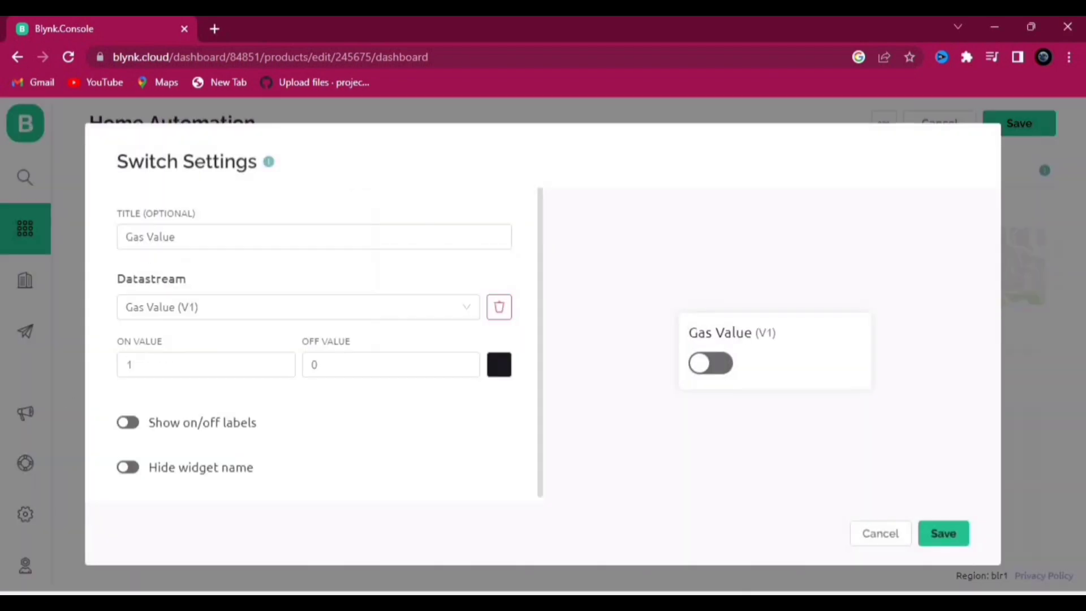
pyautogui.click(220, 305)
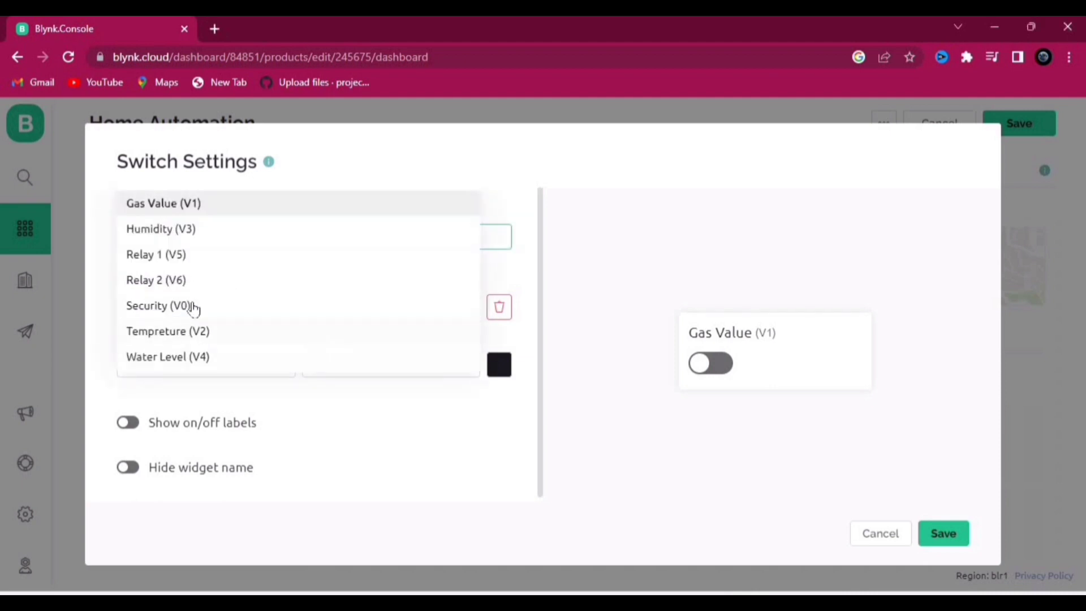
pyautogui.click(191, 305)
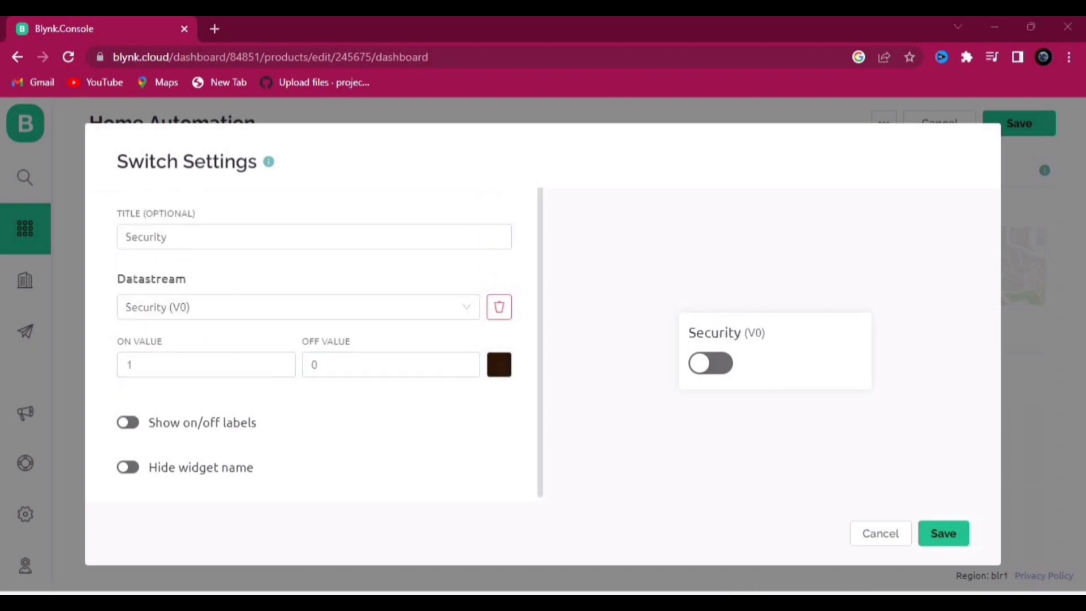
pyautogui.click(942, 531)
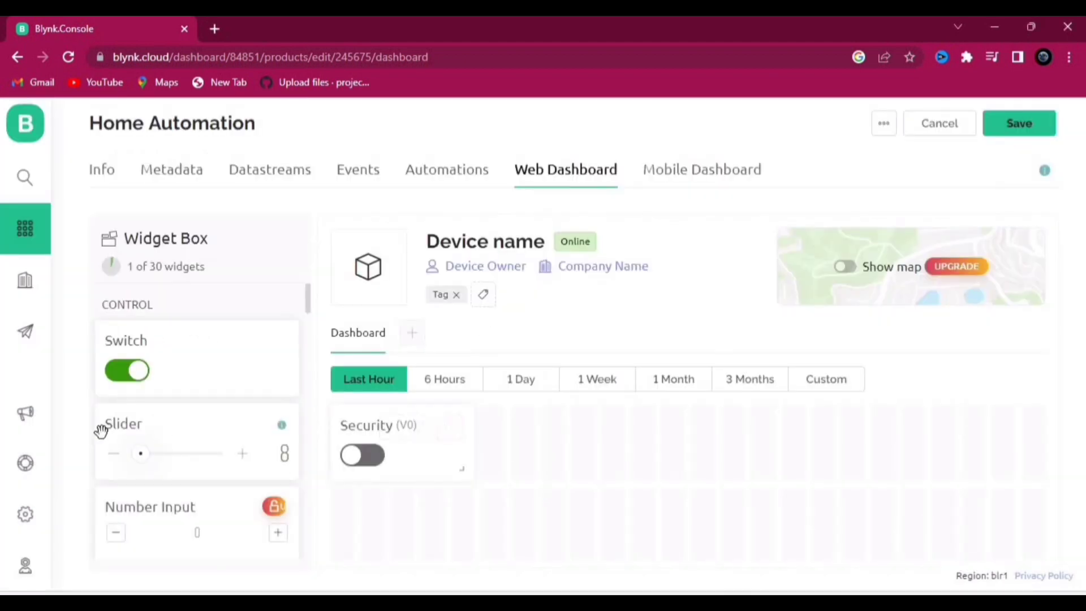
pyautogui.scroll(-10, 170, 447)
# Step: Add a gauge beside the Security switch bound to Gas Value (V1)
pyautogui.moveTo(202, 411); pyautogui.dragTo(538, 512)
pyautogui.scroll(-1, 569, 478)
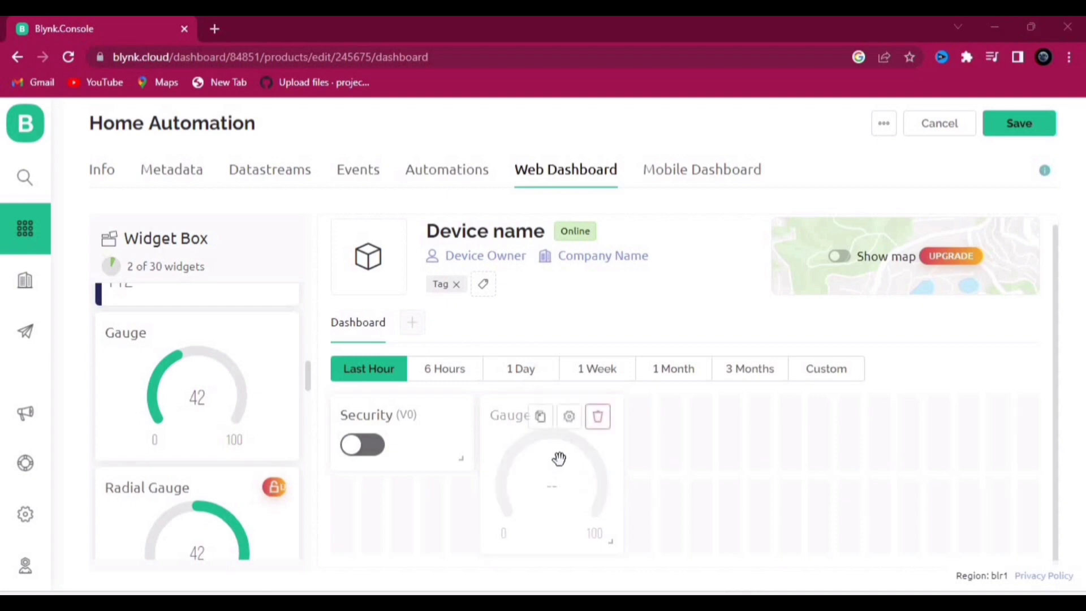
pyautogui.click(570, 416)
pyautogui.click(191, 311)
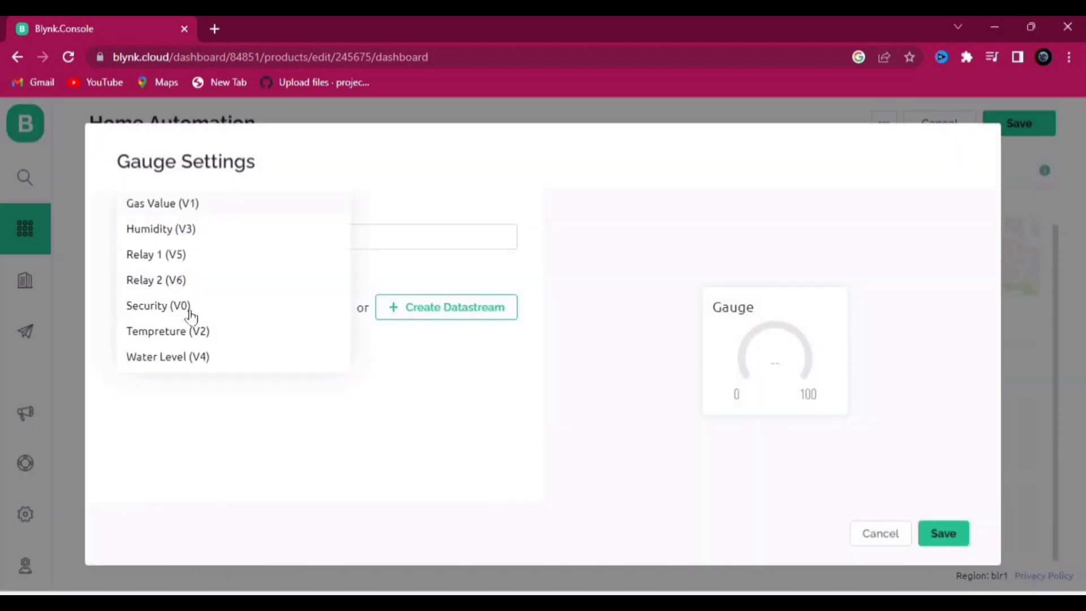
pyautogui.click(185, 204)
pyautogui.click(935, 535)
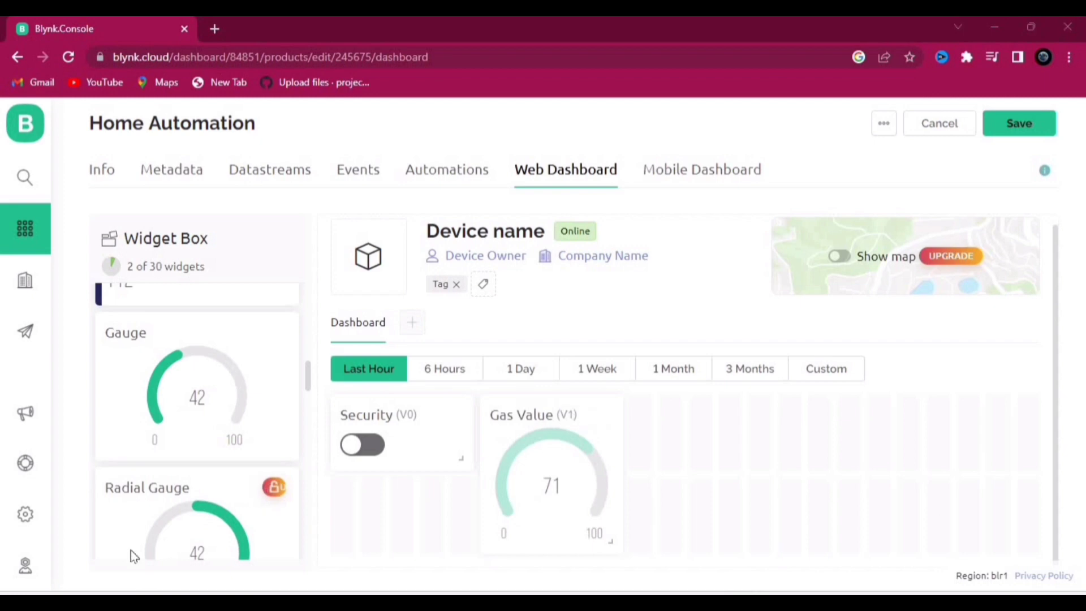
# Step: Add a second gauge bound to Tempreture (V2)
pyautogui.scroll(-2, 198, 461)
pyautogui.scroll(2, 198, 398)
pyautogui.moveTo(198, 398); pyautogui.dragTo(741, 472)
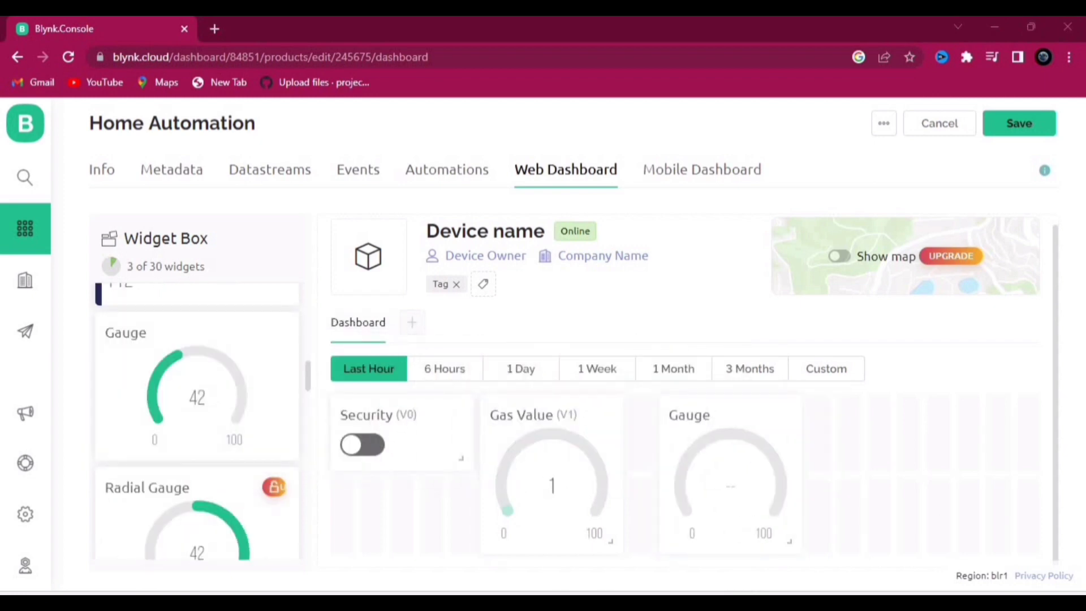
pyautogui.click(749, 418)
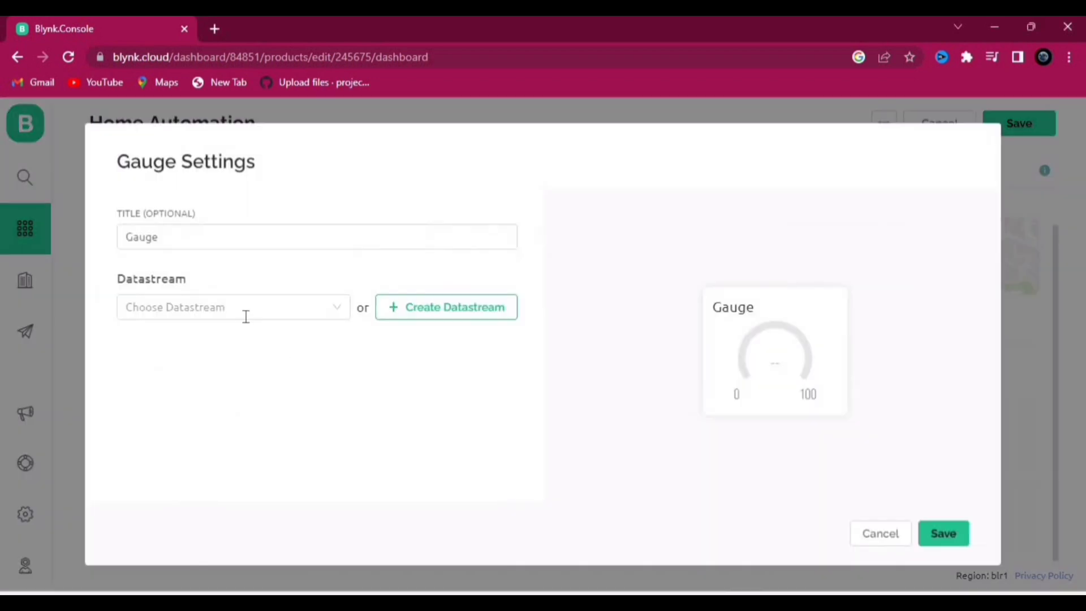
pyautogui.click(245, 316)
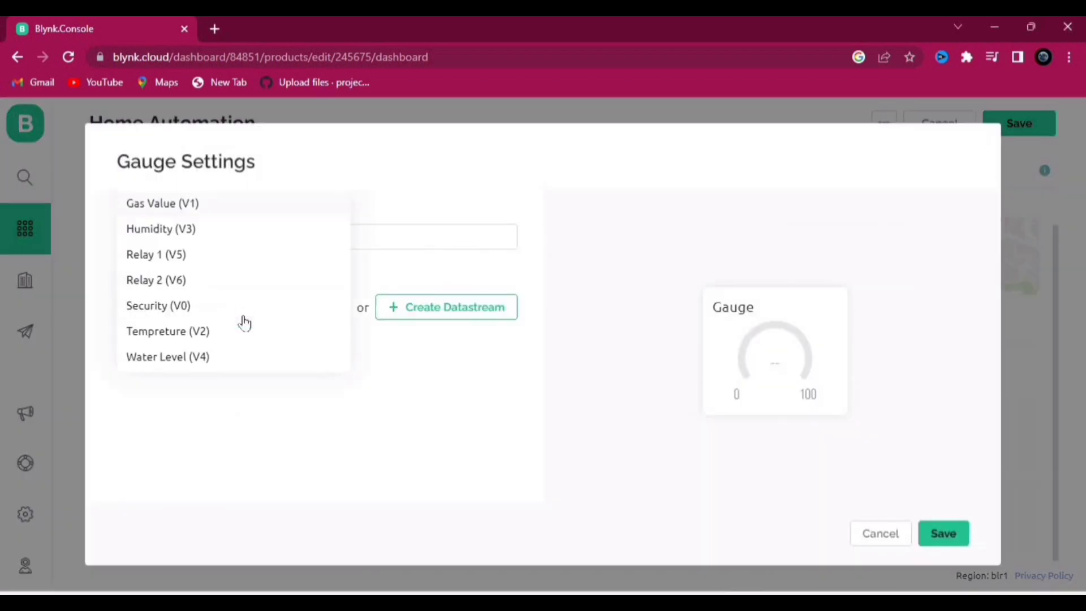
pyautogui.click(187, 331)
pyautogui.click(936, 533)
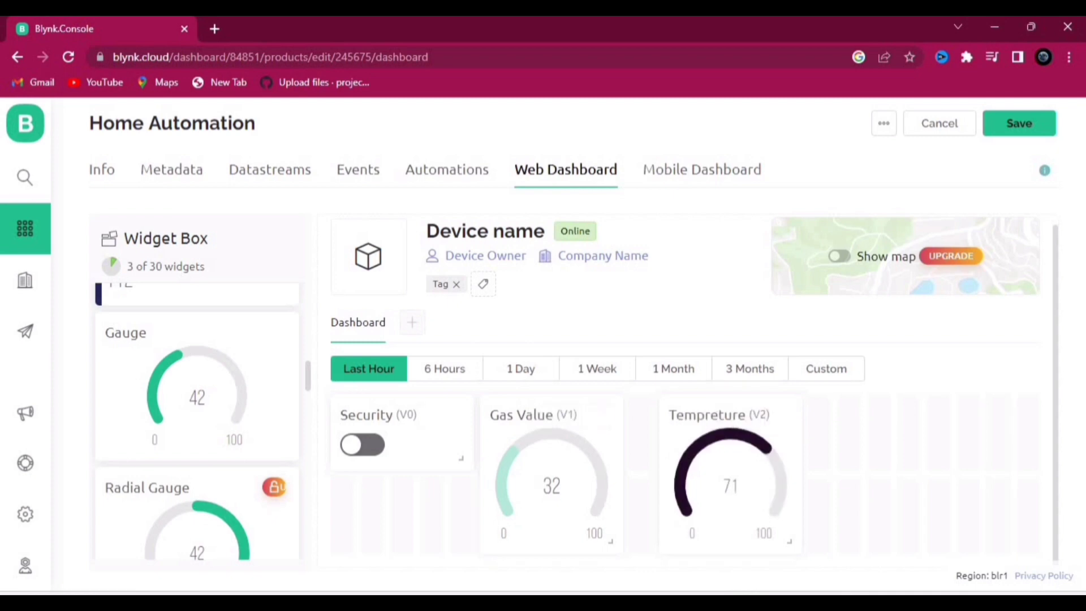
# Step: Add a gauge at the dashboard's right end bound to Humidity (V3)
pyautogui.moveTo(384, 515); pyautogui.dragTo(905, 468)
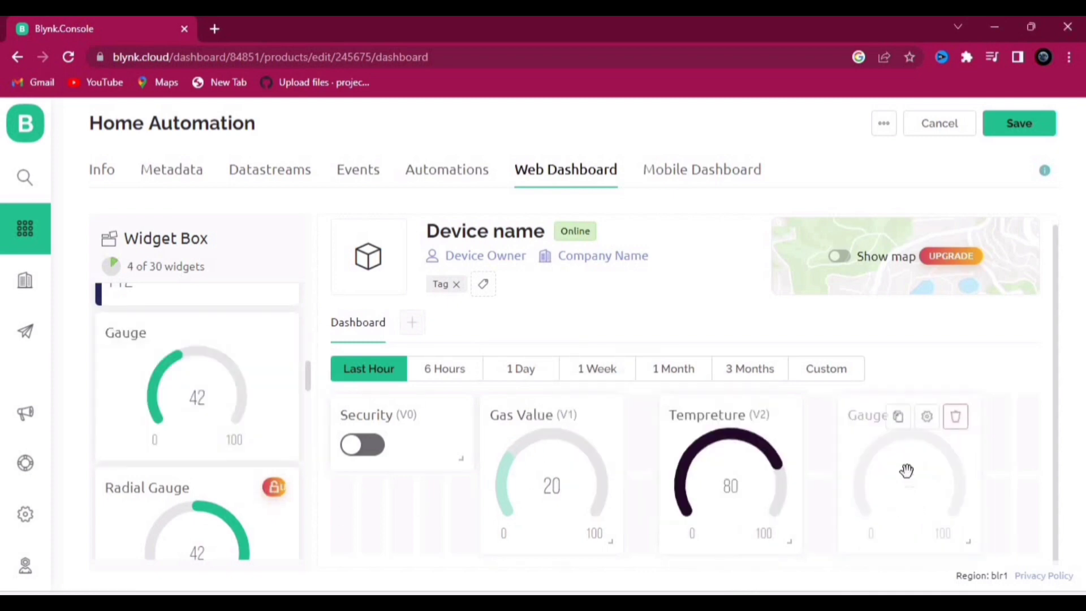
pyautogui.click(928, 417)
pyautogui.click(187, 307)
pyautogui.click(203, 357)
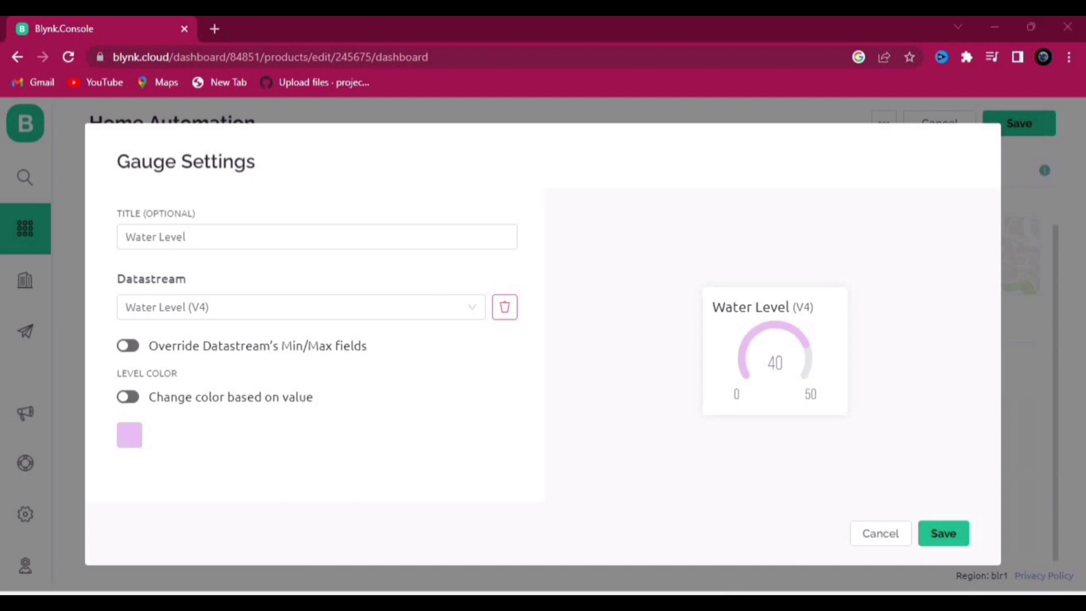
pyautogui.click(302, 307)
pyautogui.click(192, 229)
pyautogui.click(942, 534)
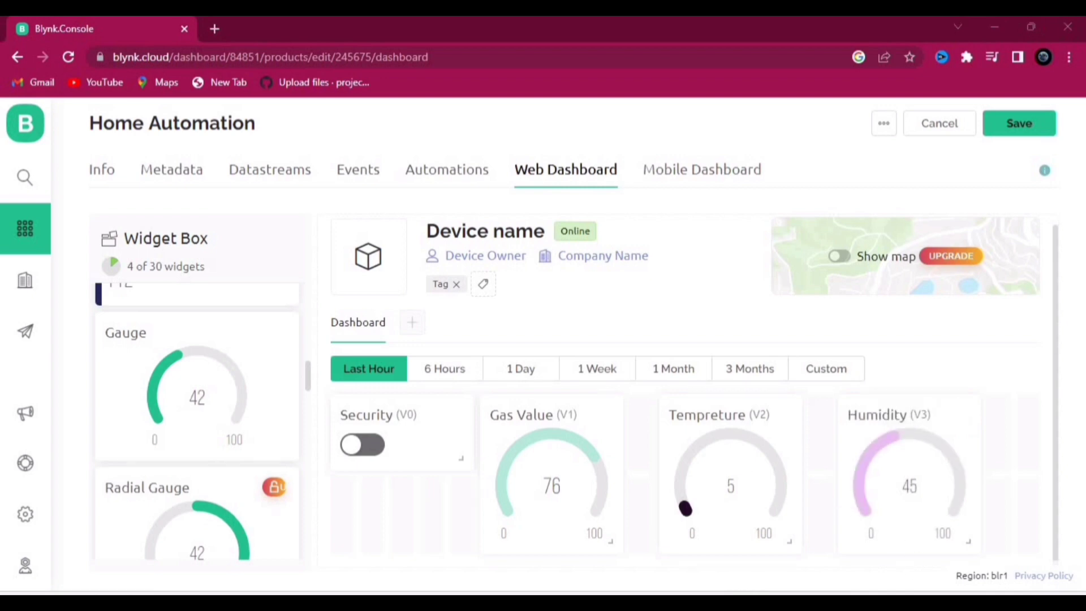
# Step: Add another gauge bound to Water Level (V4)
pyautogui.moveTo(254, 400); pyautogui.dragTo(492, 529)
pyautogui.click(405, 419)
pyautogui.click(284, 313)
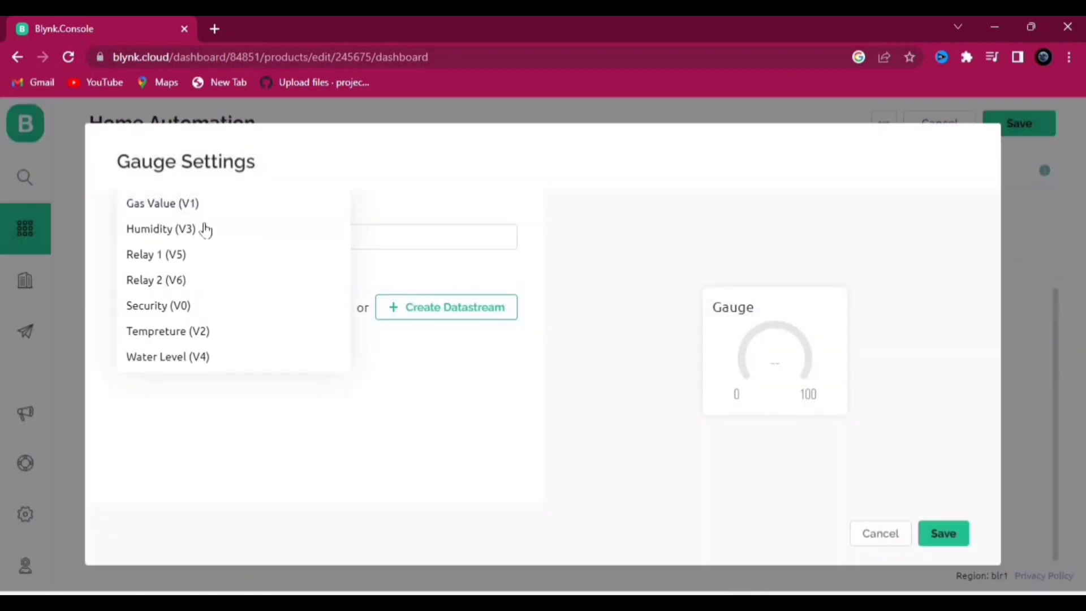
pyautogui.click(219, 358)
pyautogui.click(939, 532)
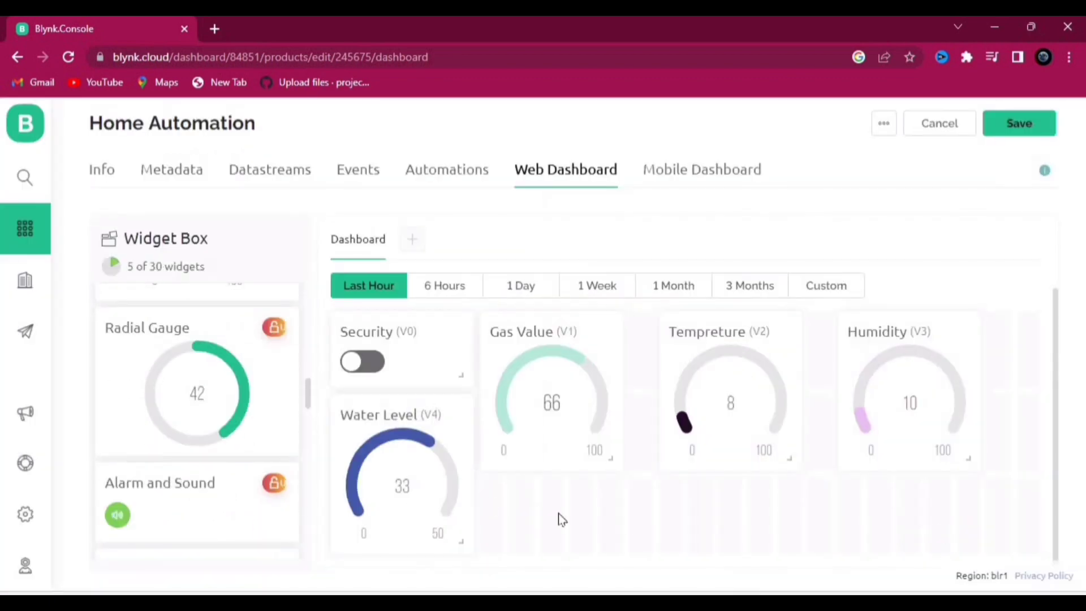
# Step: Remove the extra unused gauge from the dashboard
pyautogui.moveTo(198, 396); pyautogui.dragTo(546, 533)
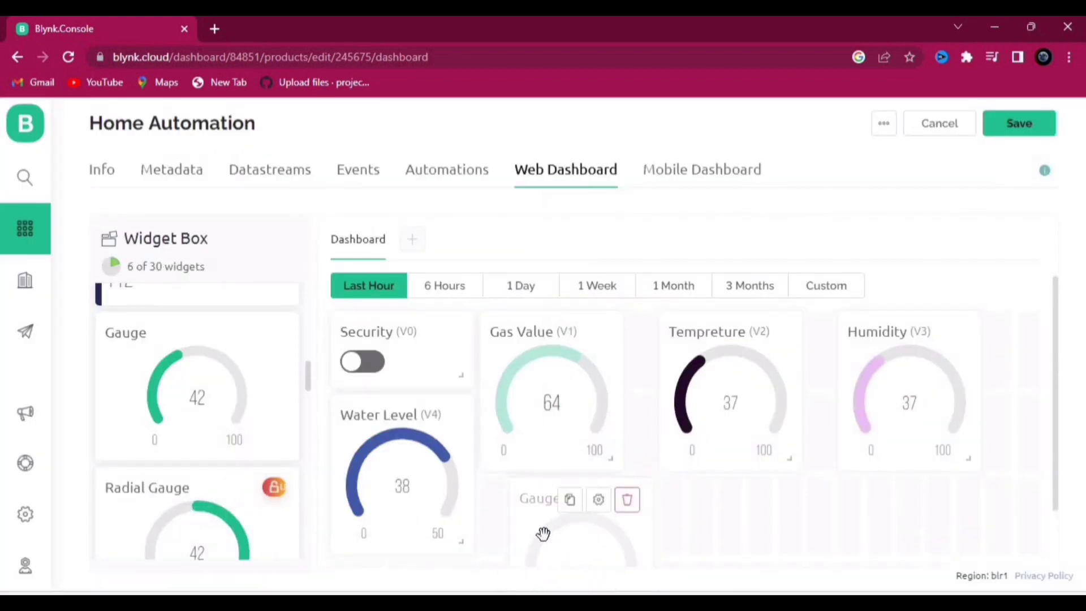
pyautogui.scroll(-2, 544, 509)
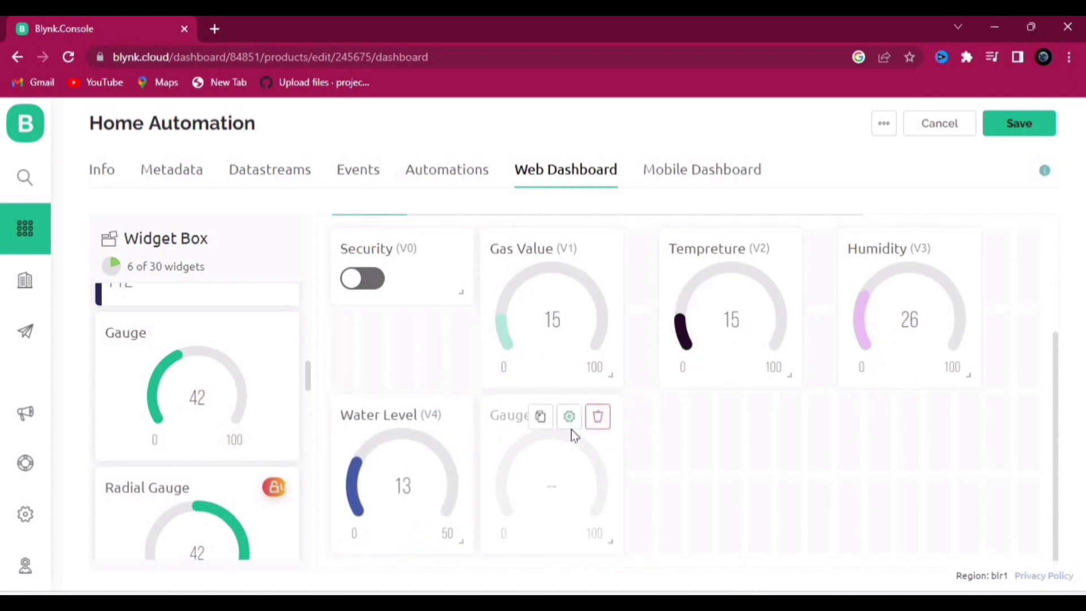
pyautogui.click(570, 417)
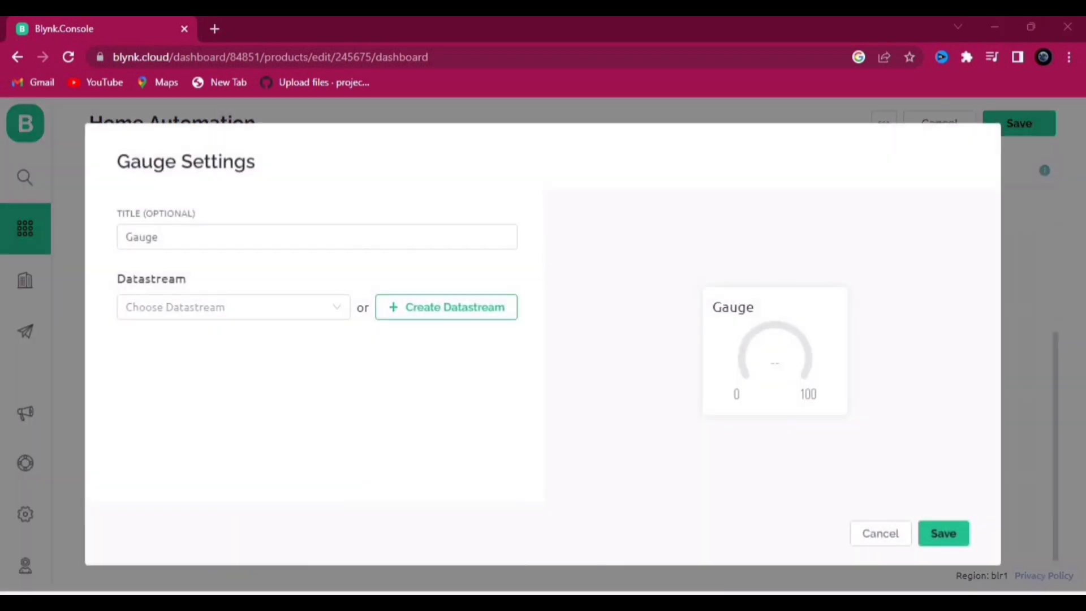
pyautogui.click(880, 534)
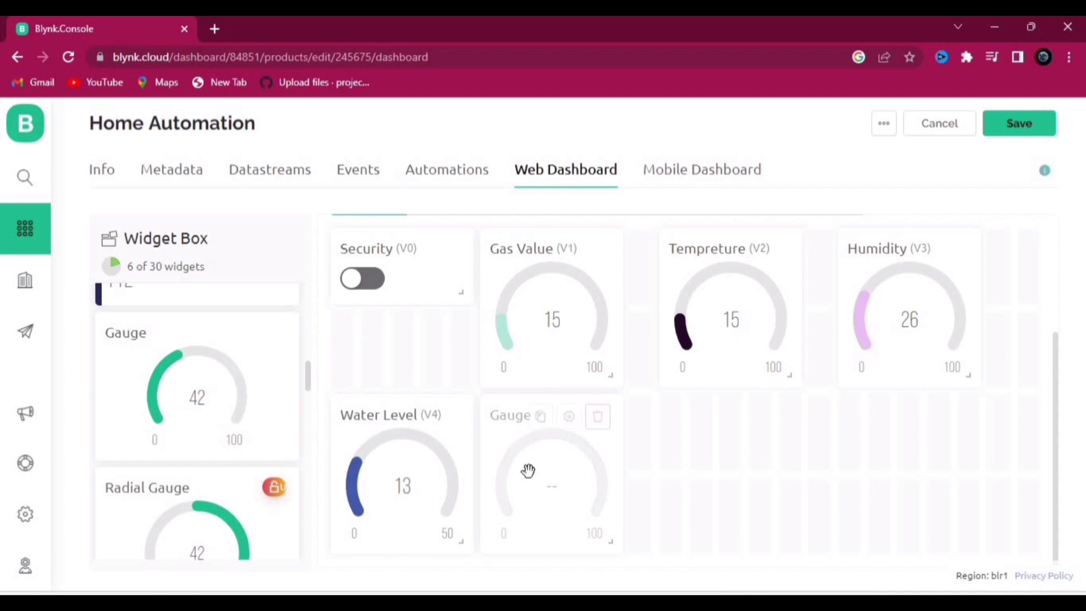
pyautogui.click(598, 418)
# Step: Add a switch bound to Relay 1 (V5)
pyautogui.moveTo(165, 377); pyautogui.dragTo(577, 461)
pyautogui.click(599, 417)
pyautogui.click(243, 308)
pyautogui.click(243, 340)
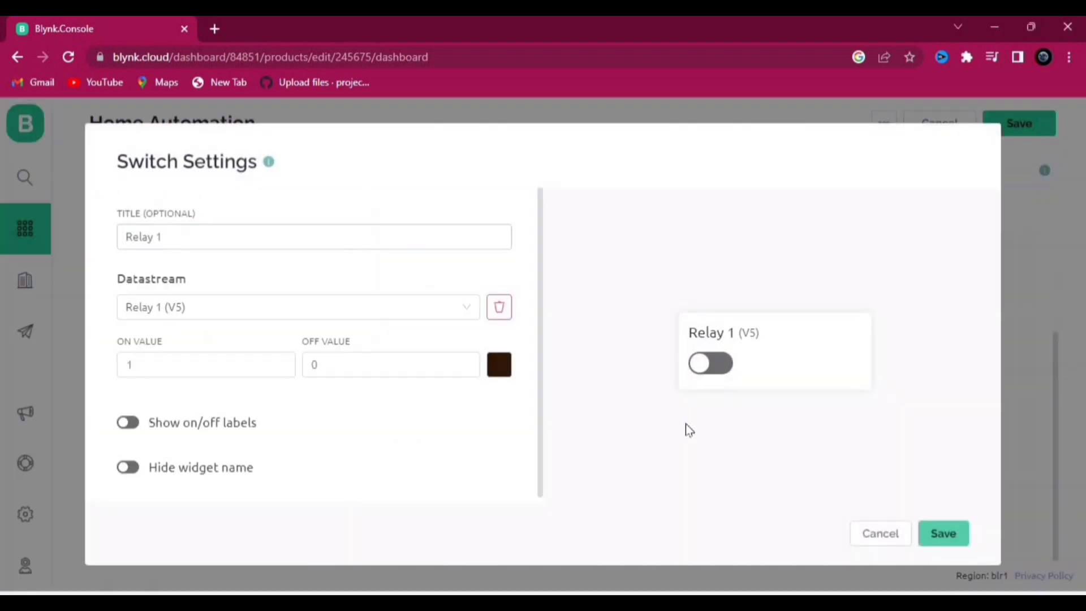
pyautogui.click(941, 530)
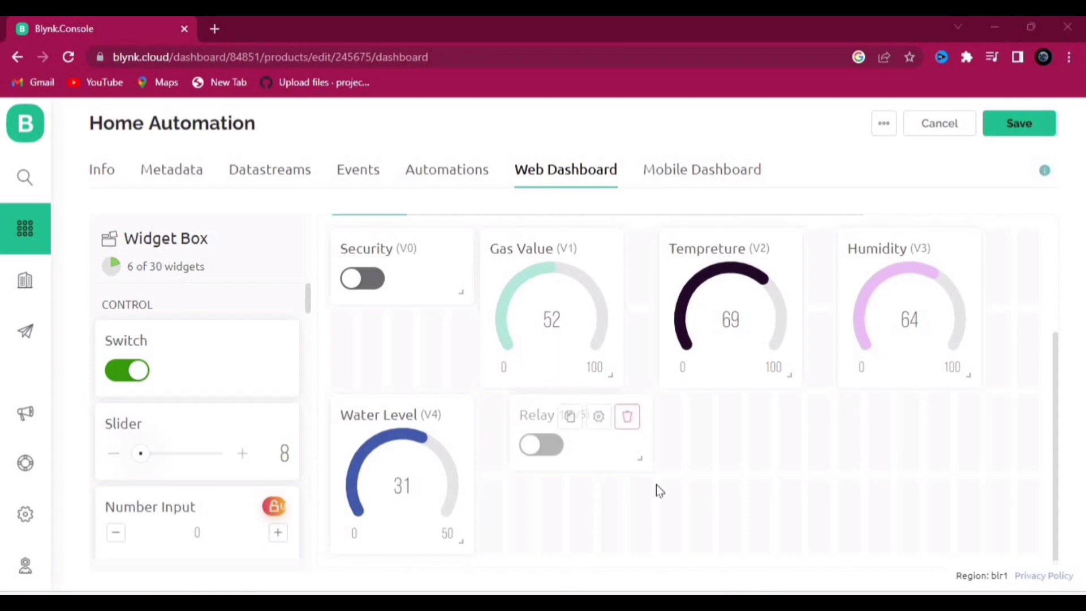
# Step: Add a switch bound to Relay 2 (V6) and move Relay 1 below it
pyautogui.moveTo(205, 380); pyautogui.dragTo(803, 436)
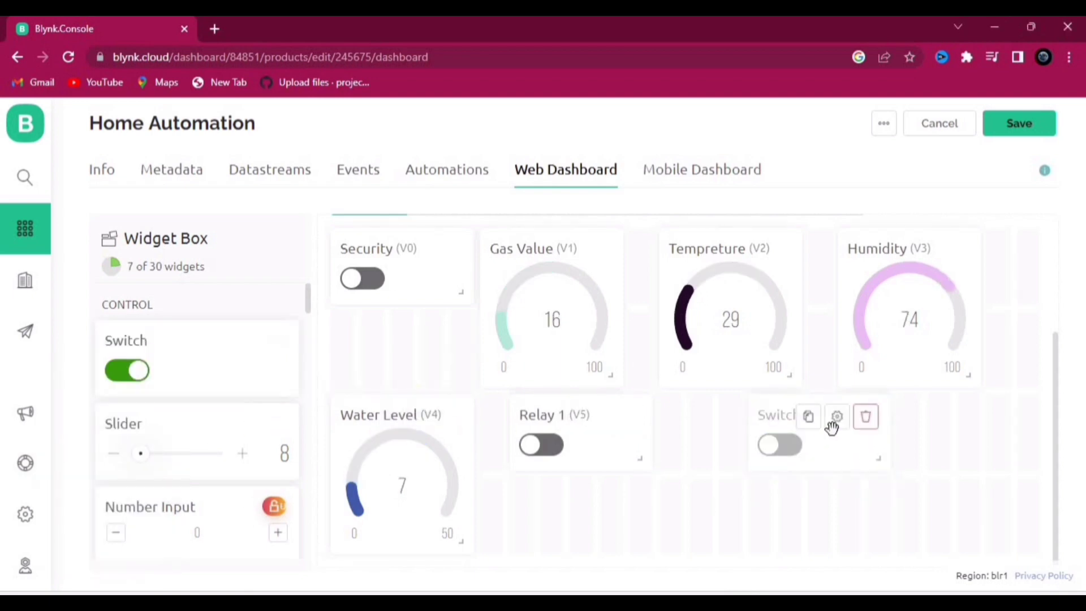
pyautogui.click(836, 417)
pyautogui.click(210, 305)
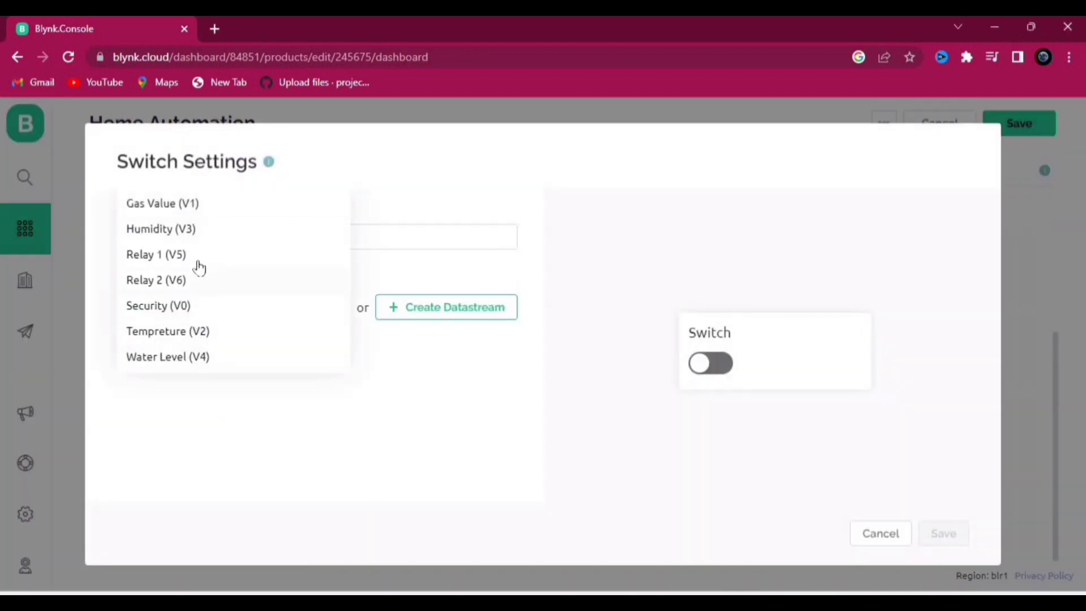
pyautogui.click(181, 280)
pyautogui.click(944, 532)
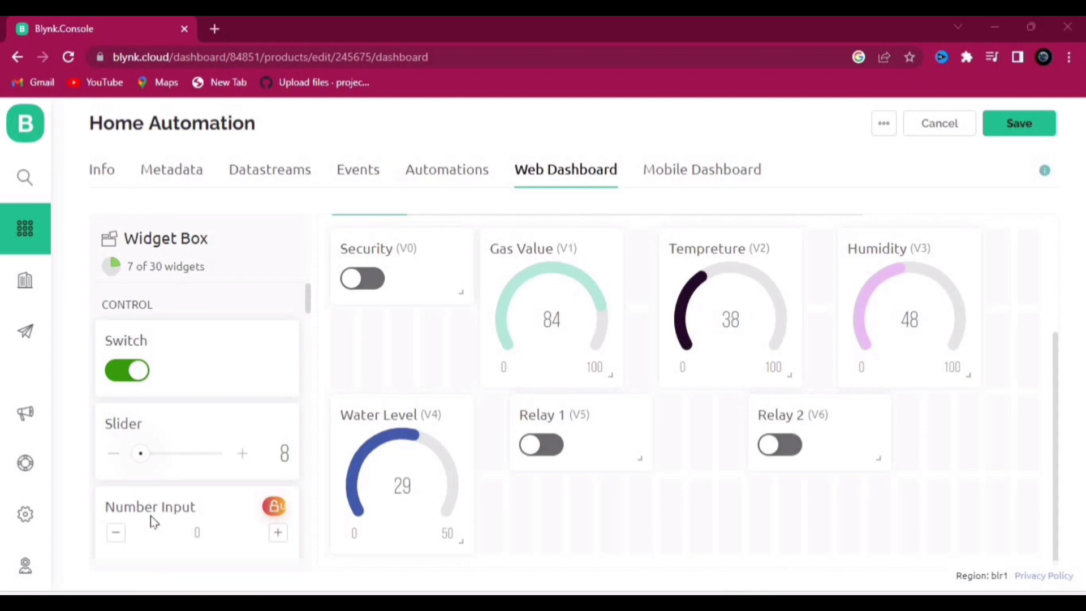
pyautogui.moveTo(583, 453); pyautogui.dragTo(401, 520)
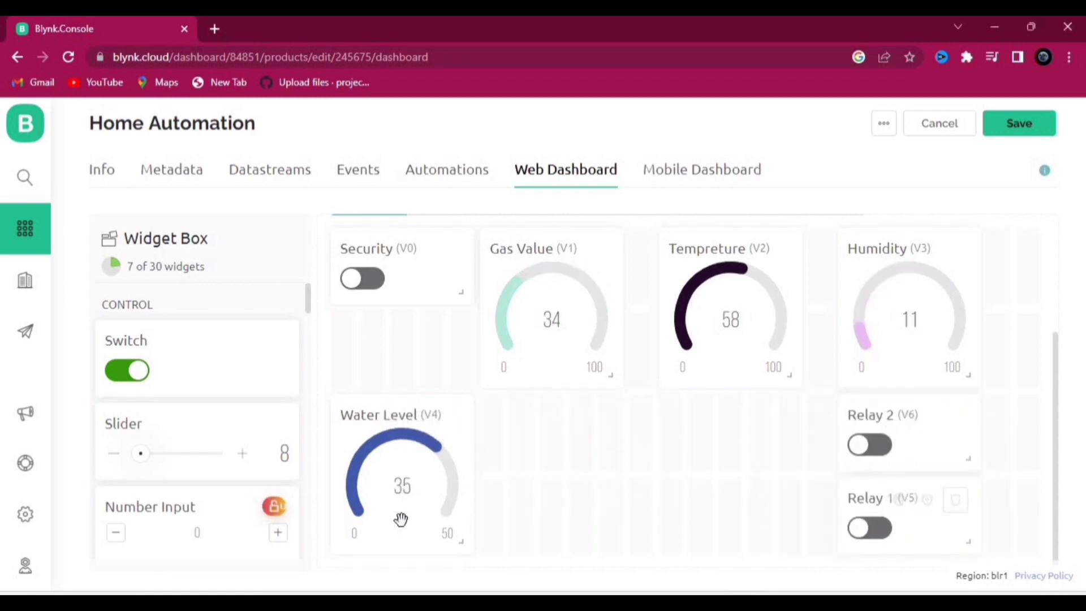
# Step: Drop in a placeholder gauge beside Water Level and move Security below Tempreture
pyautogui.scroll(-10, 192, 442)
pyautogui.moveTo(177, 473); pyautogui.dragTo(614, 456)
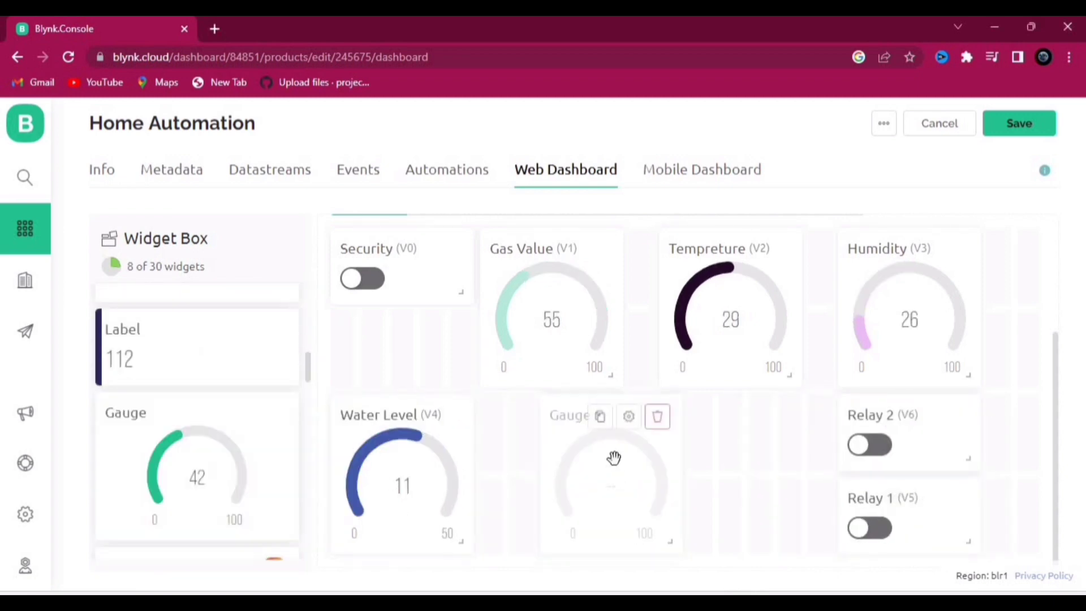
pyautogui.click(629, 417)
pyautogui.click(198, 308)
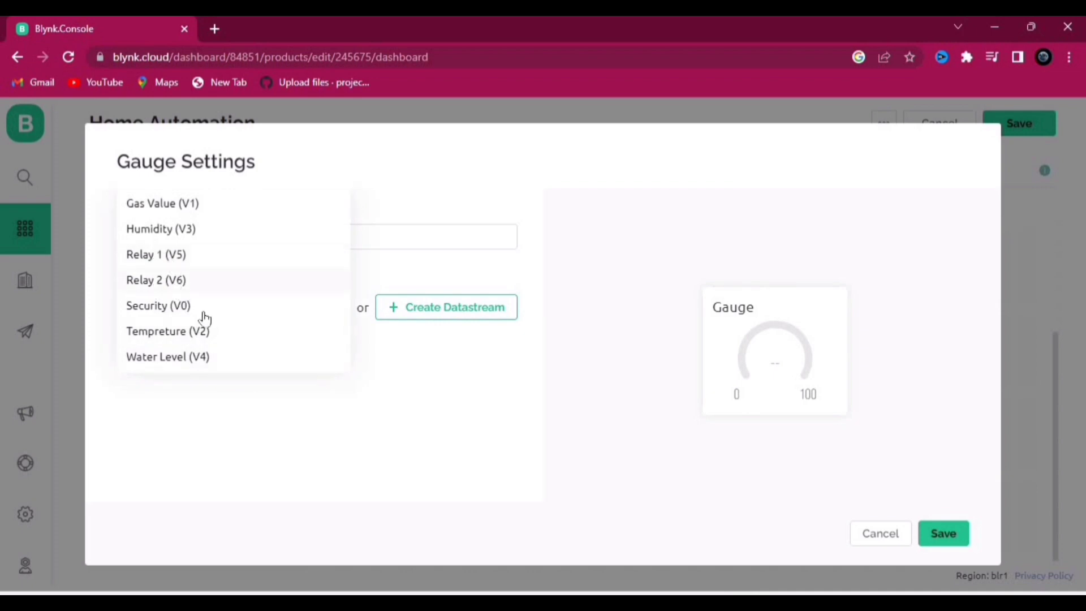
pyautogui.click(872, 534)
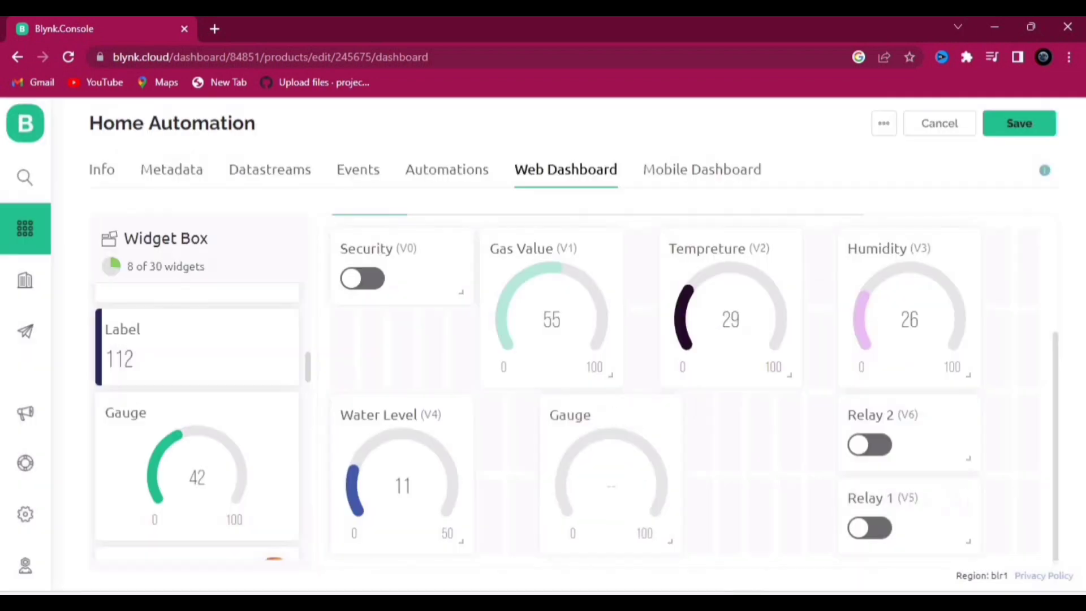
pyautogui.moveTo(613, 493); pyautogui.dragTo(563, 496)
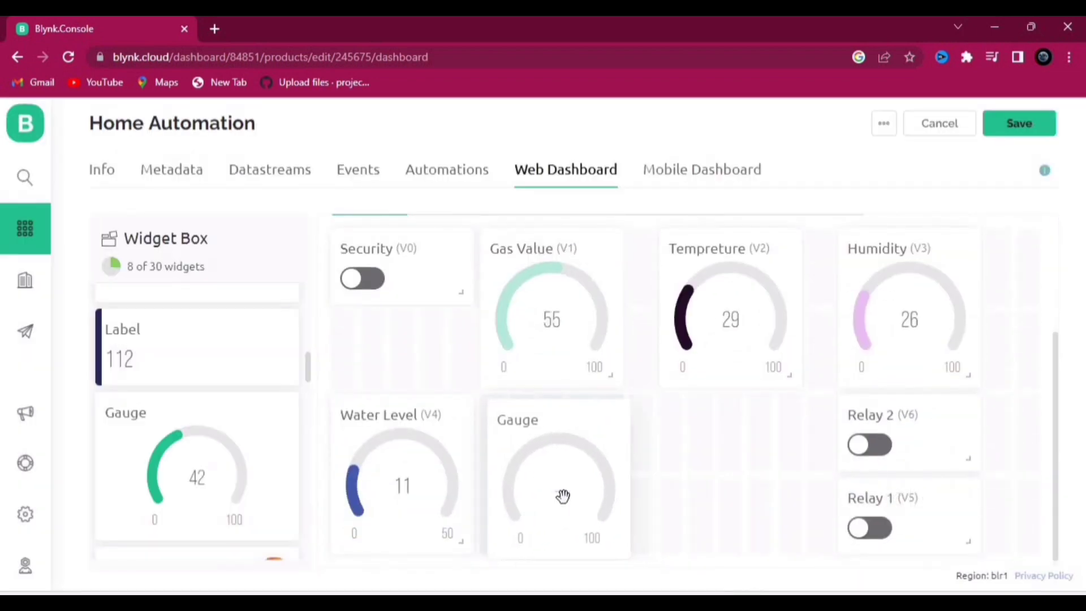
pyautogui.moveTo(414, 287); pyautogui.dragTo(738, 455)
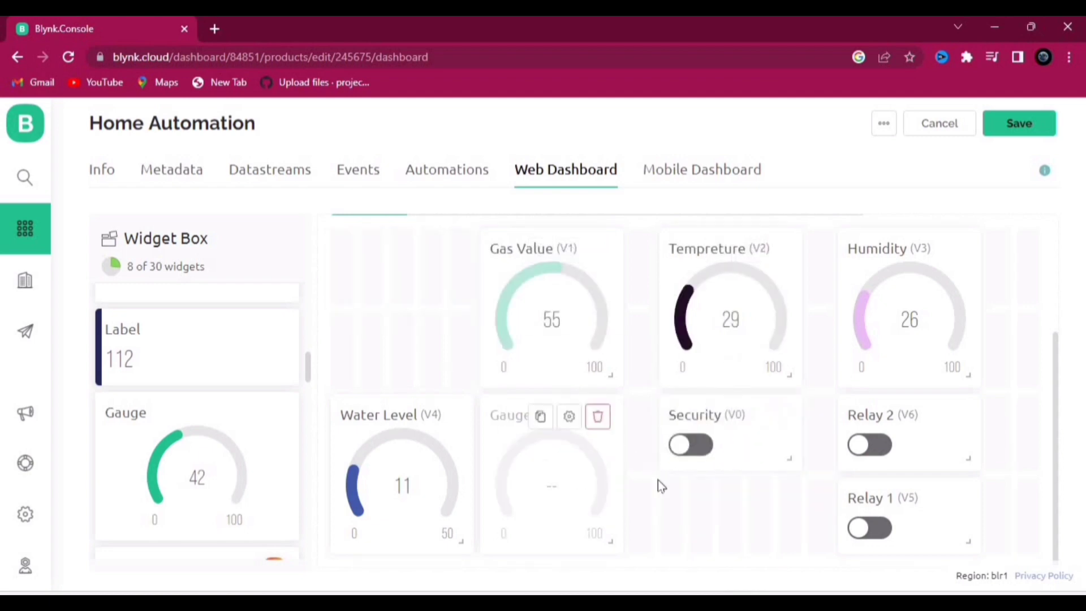
# Step: Move Water Level to the top row's end, delete the empty gauge, and place Relay 2 right of Relay 1
pyautogui.click(569, 418)
pyautogui.click(272, 308)
pyautogui.click(211, 306)
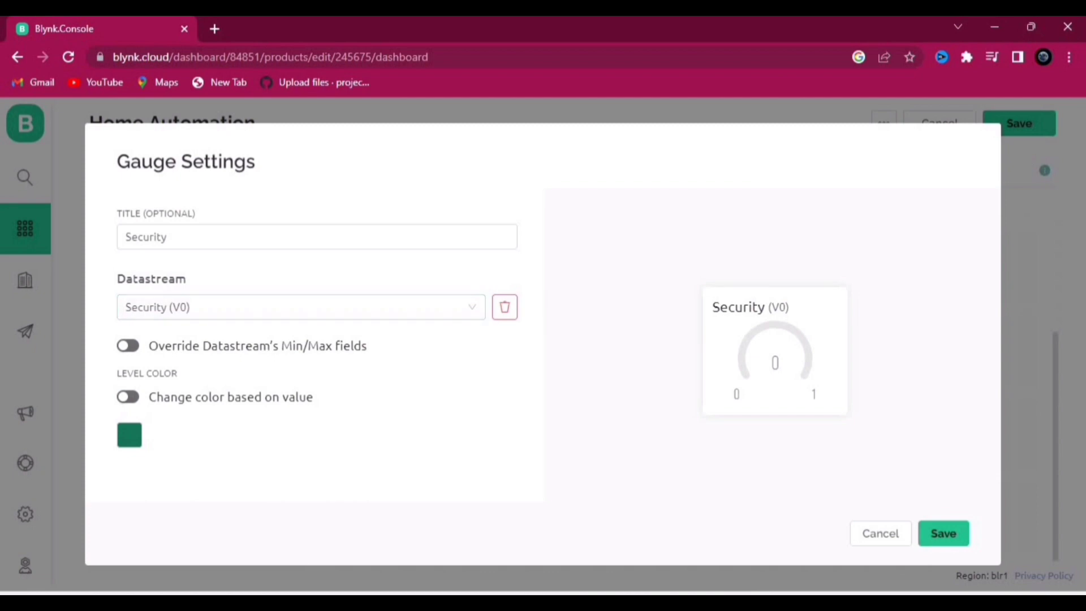
pyautogui.click(886, 534)
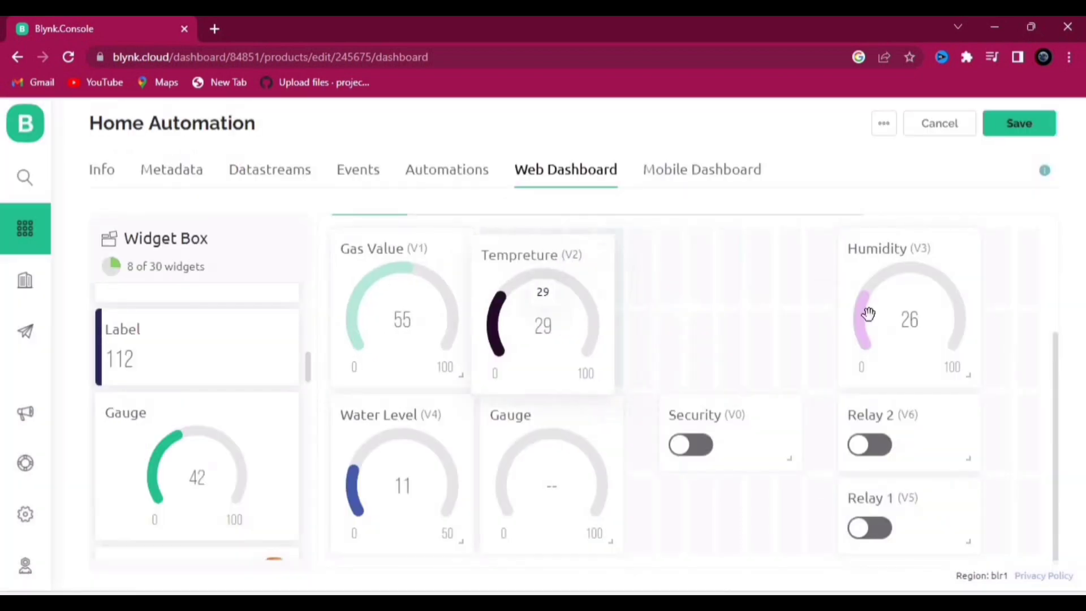
pyautogui.moveTo(391, 490); pyautogui.dragTo(939, 334)
pyautogui.click(598, 417)
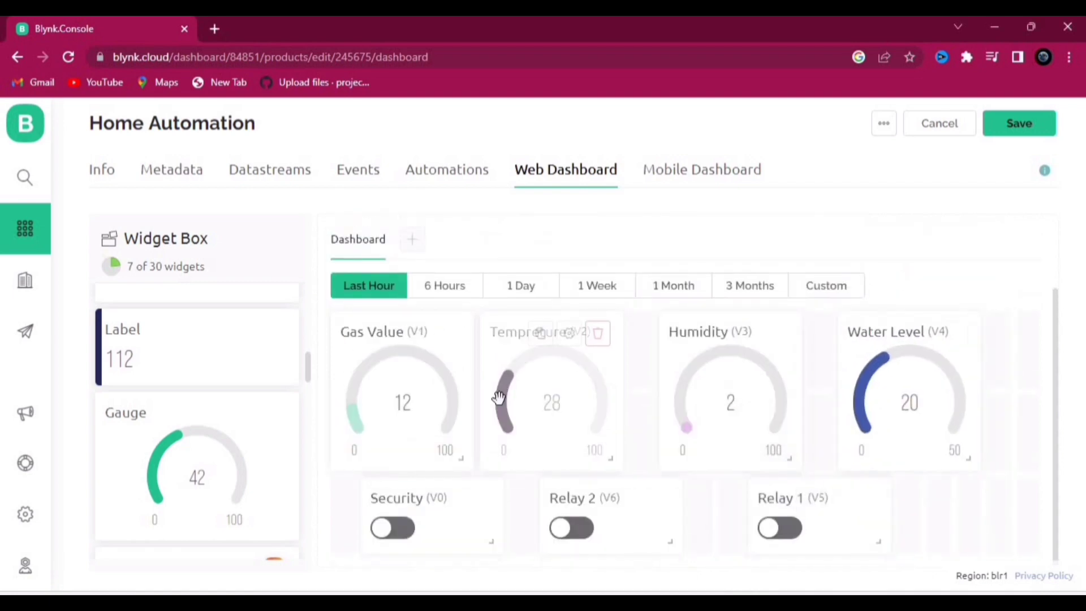
pyautogui.moveTo(640, 545); pyautogui.dragTo(861, 543)
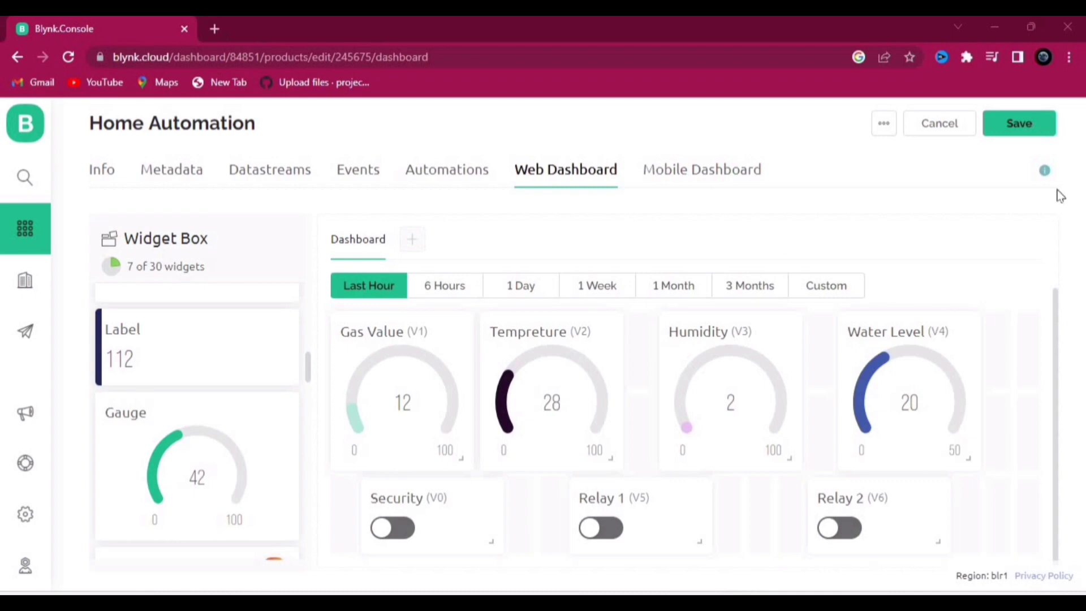
# Step: Save the Home Automation template and view the empty device list
pyautogui.click(1035, 120)
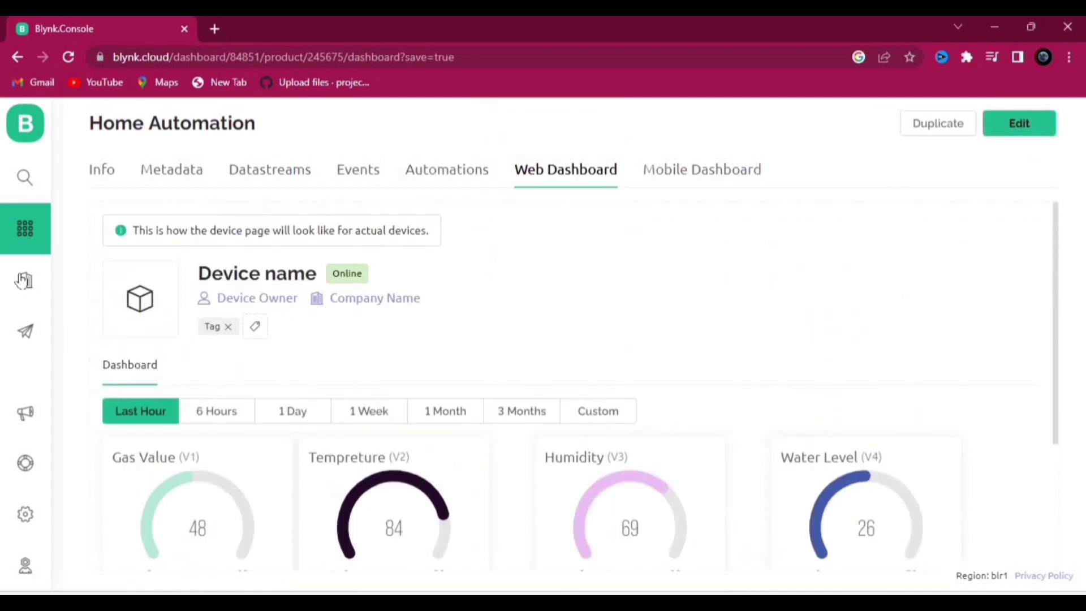
pyautogui.click(25, 177)
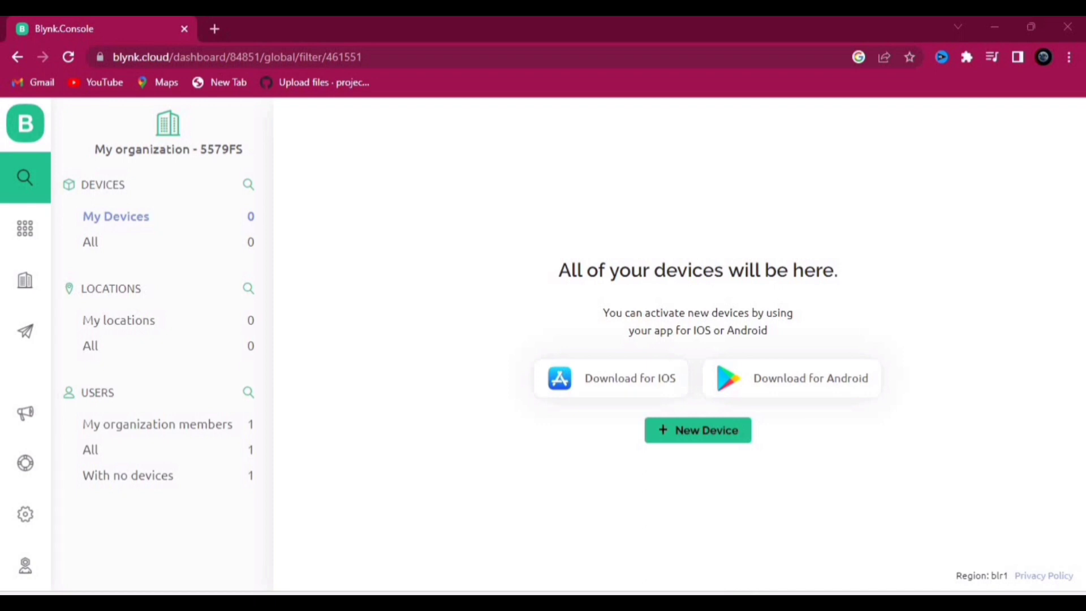
# Step: Create a new device from the Home Automation template
pyautogui.click(699, 431)
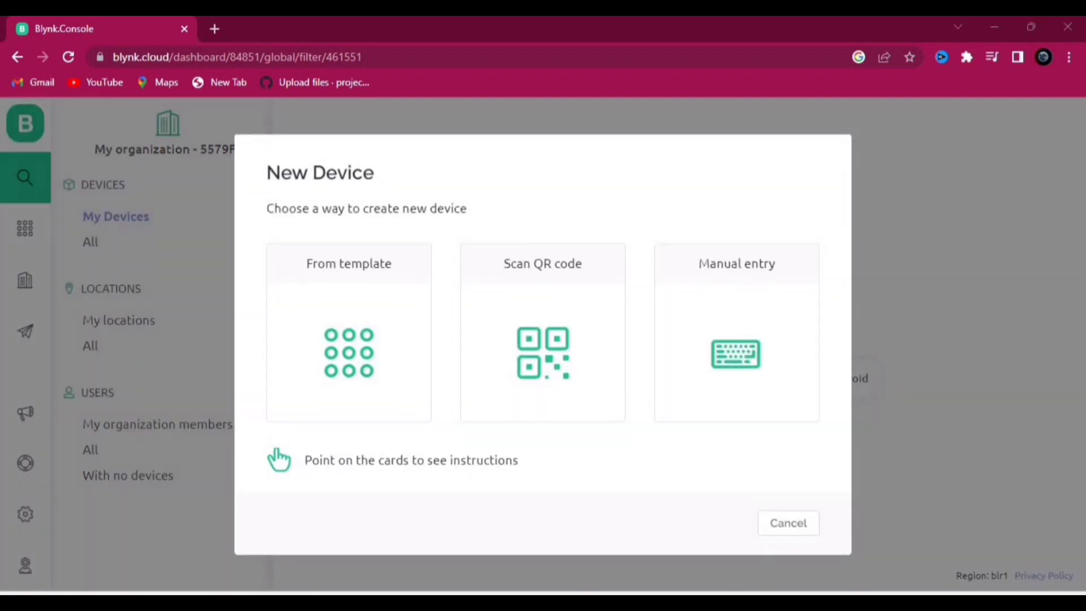
pyautogui.click(365, 362)
pyautogui.click(470, 329)
pyautogui.click(478, 357)
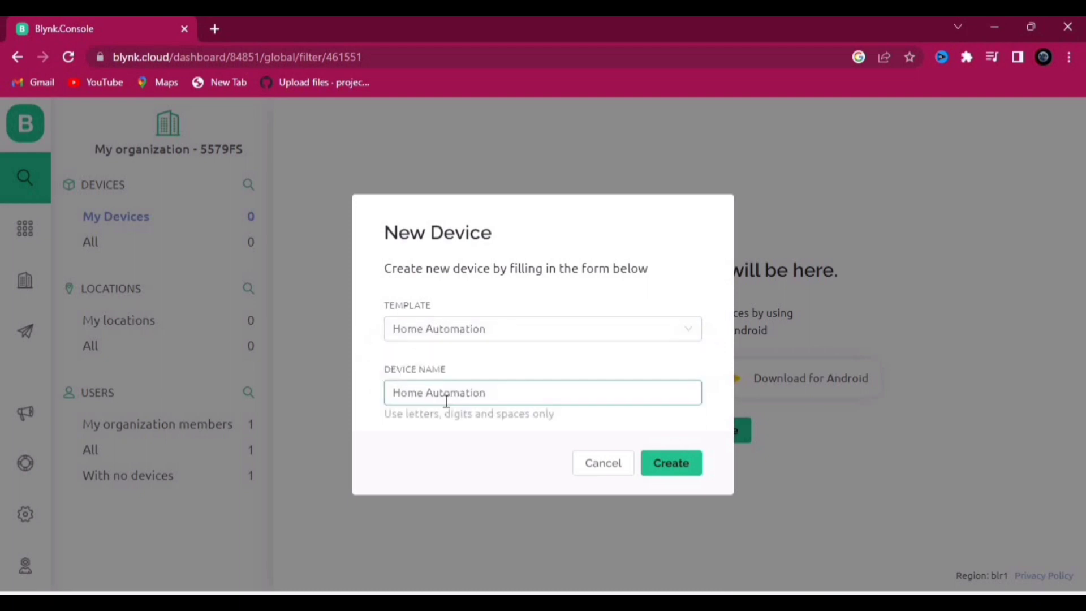
pyautogui.click(671, 462)
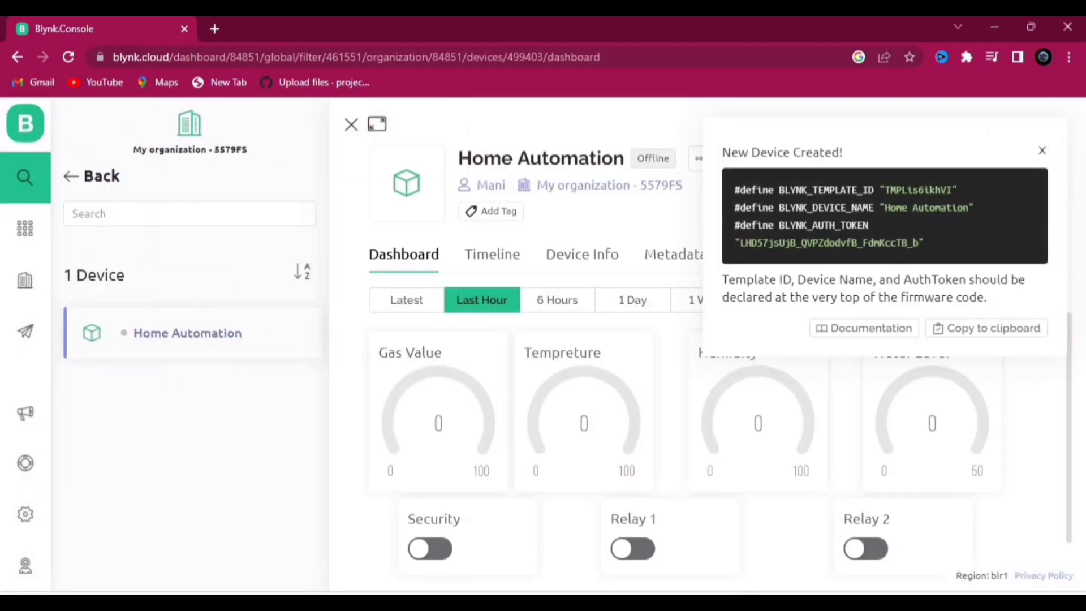
pyautogui.moveTo(457, 422)
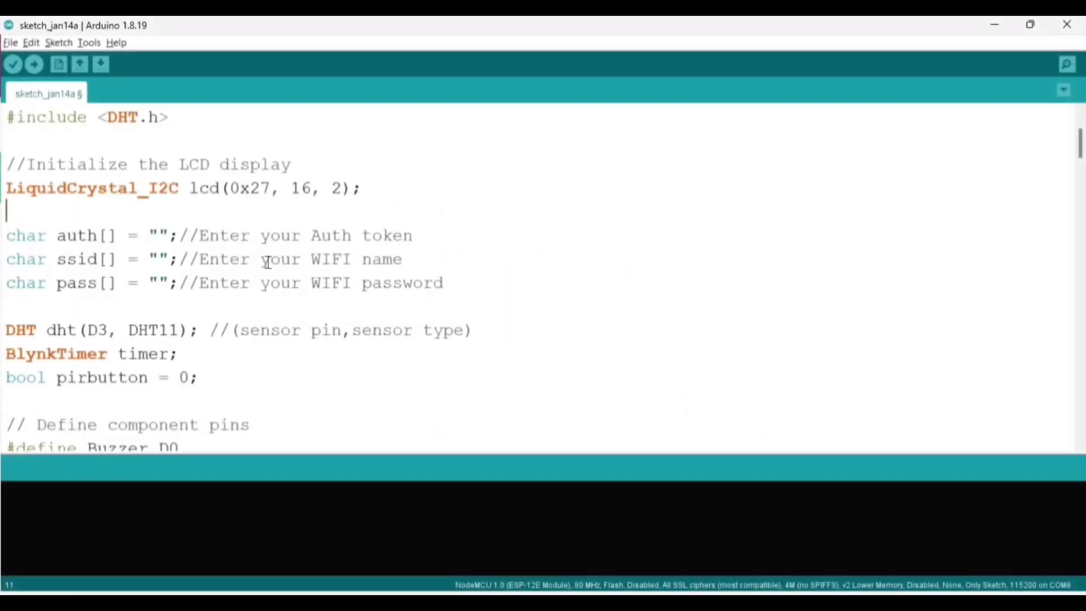
# Step: Enter the WiFi values in the auth and WiFi name quotes, then clear those misplaced entries
pyautogui.scroll(-12, 269, 283)
pyautogui.scroll(-6, 270, 296)
pyautogui.scroll(14, 272, 322)
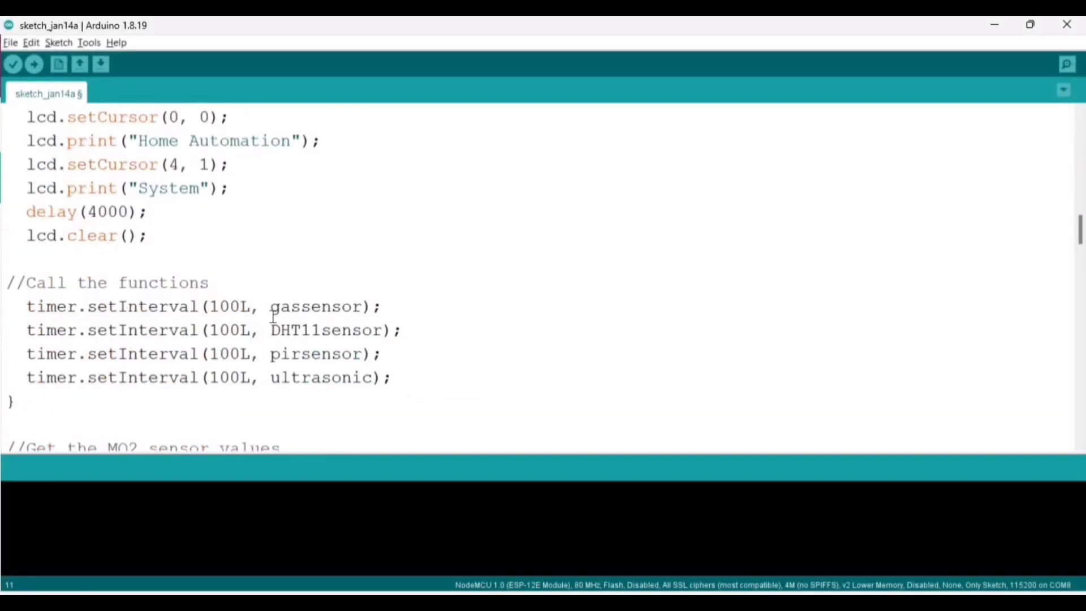
pyautogui.scroll(3, 277, 300)
pyautogui.scroll(-12, 249, 327)
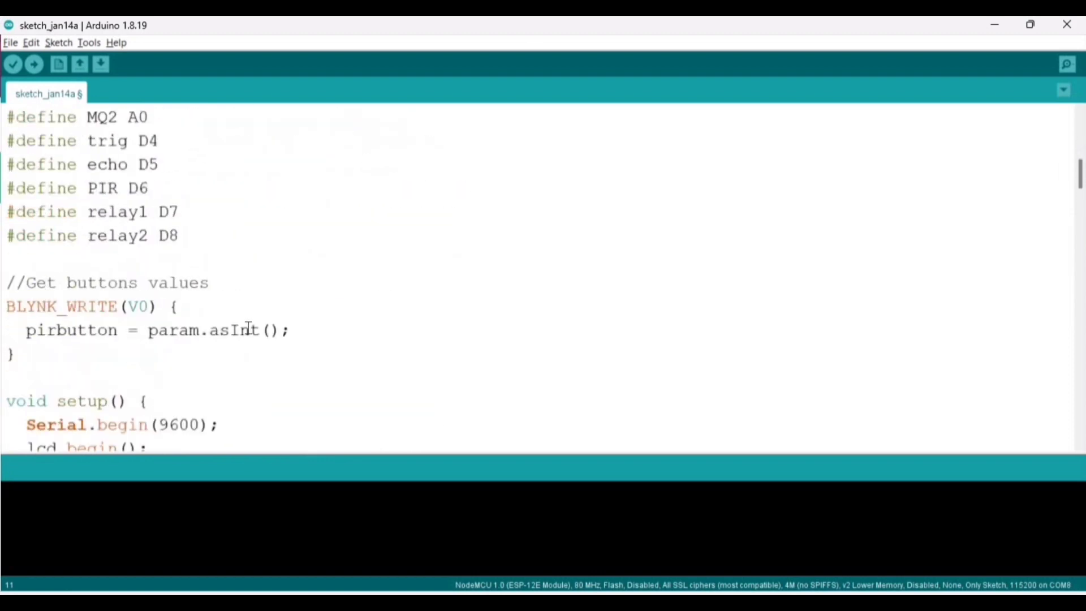
pyautogui.scroll(2, 247, 311)
pyautogui.click(248, 311)
pyautogui.scroll(7, 282, 295)
pyautogui.scroll(-1, 170, 300)
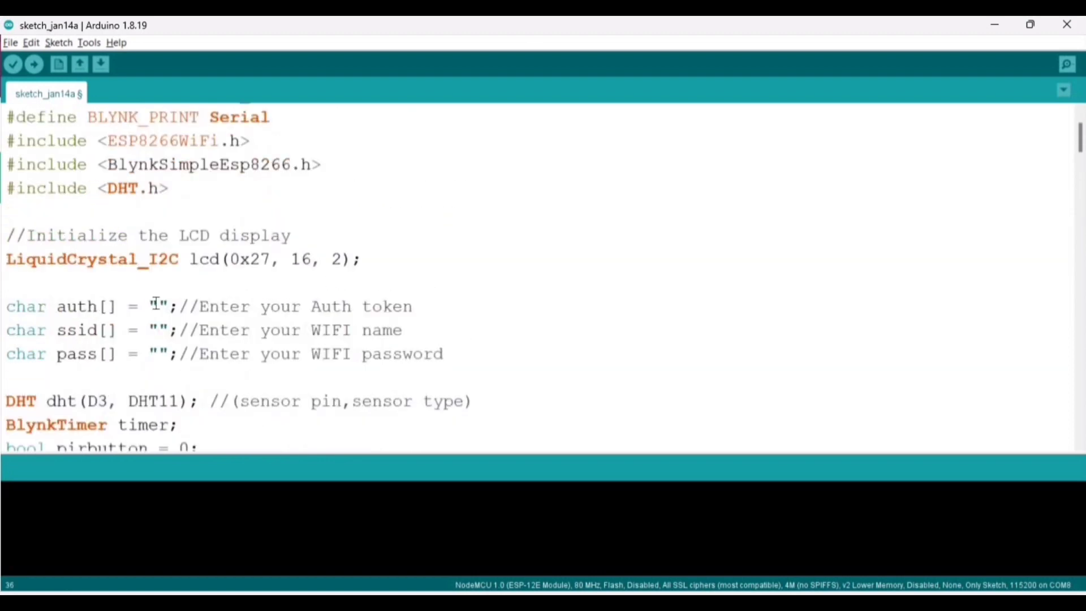
pyautogui.write('kmani')
pyautogui.click(162, 328)
pyautogui.write('12345678')
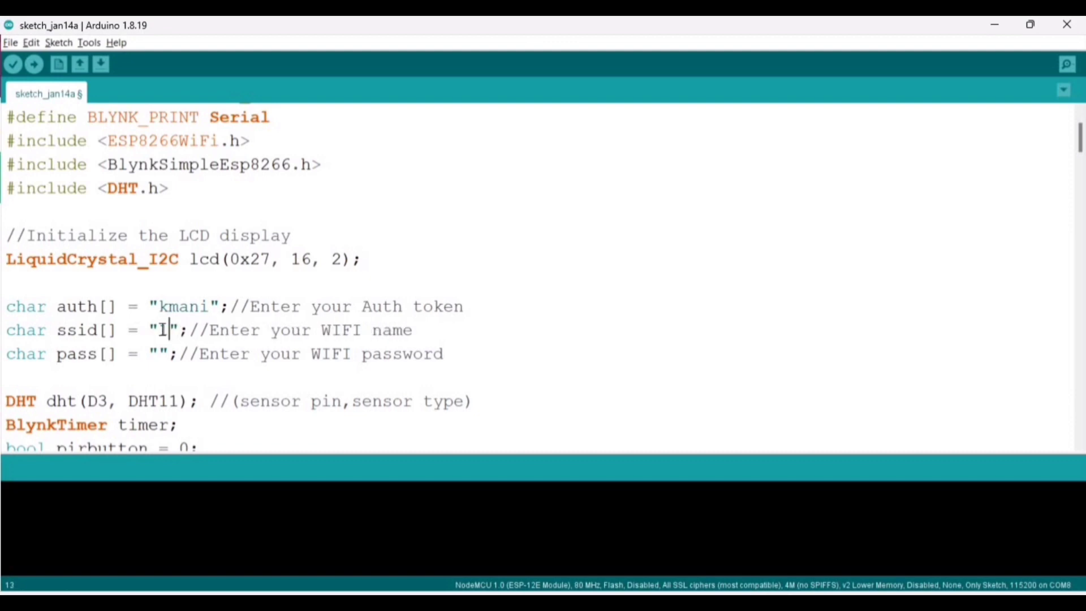
pyautogui.moveTo(210, 312); pyautogui.dragTo(165, 309)
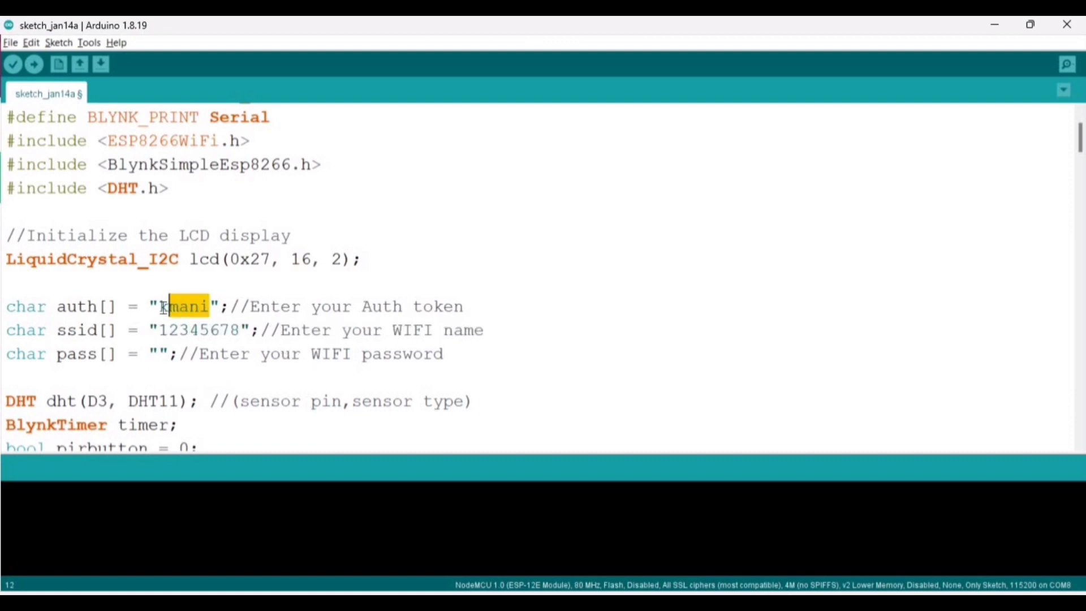
pyautogui.press('BackSpace')
pyautogui.moveTo(240, 331); pyautogui.dragTo(161, 332)
pyautogui.press('BackSpace')
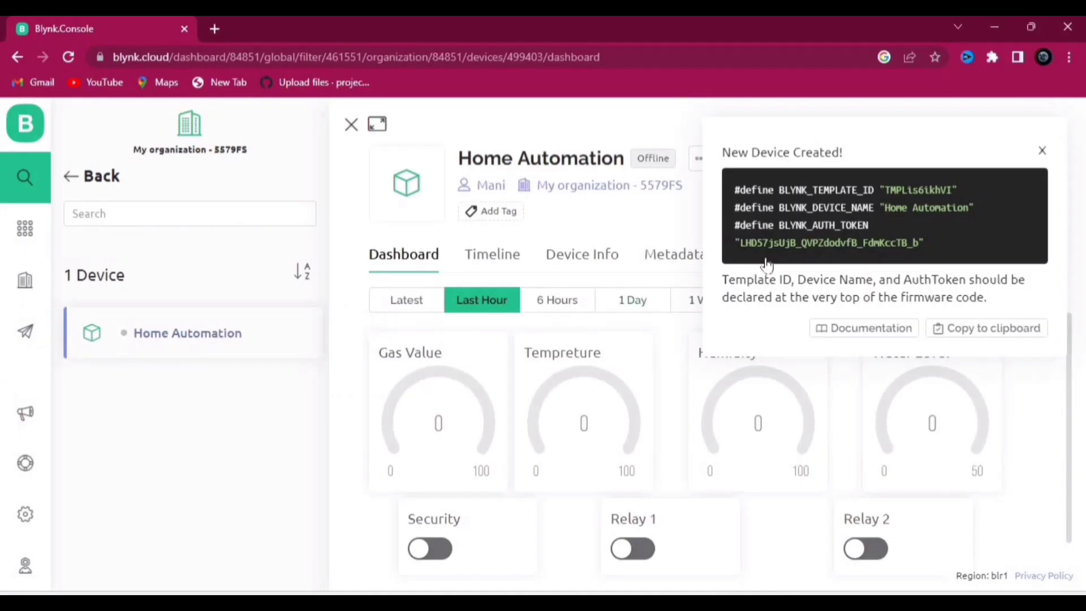
# Step: Paste the device's auth token into auth, then fill in the WiFi name and password
pyautogui.moveTo(917, 249); pyautogui.dragTo(735, 250)
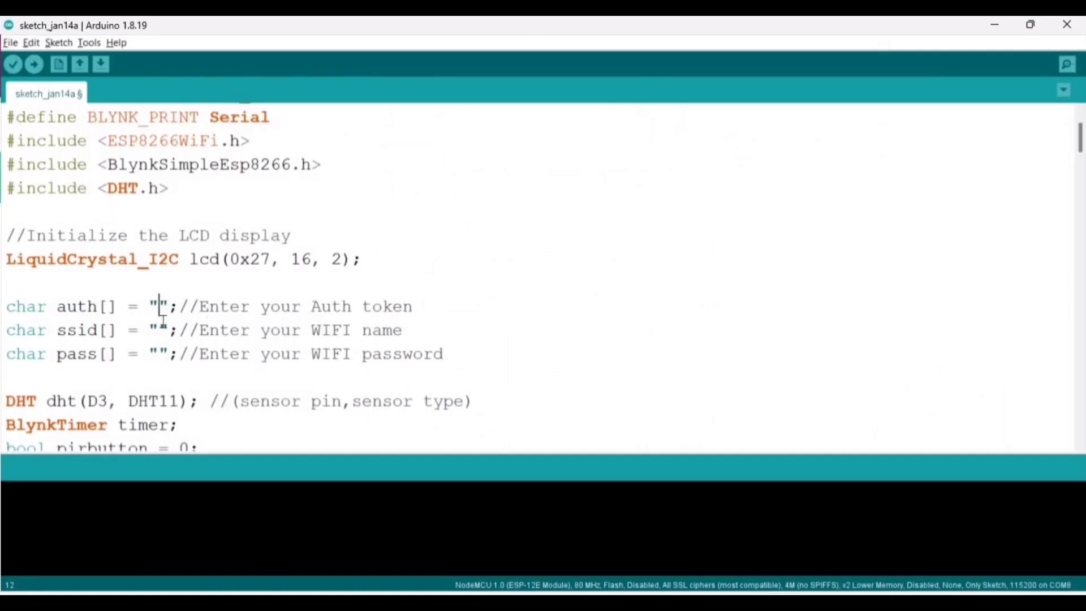
pyautogui.hotkey('ctrl', 'v')
pyautogui.click(161, 330)
pyautogui.write('kmani')
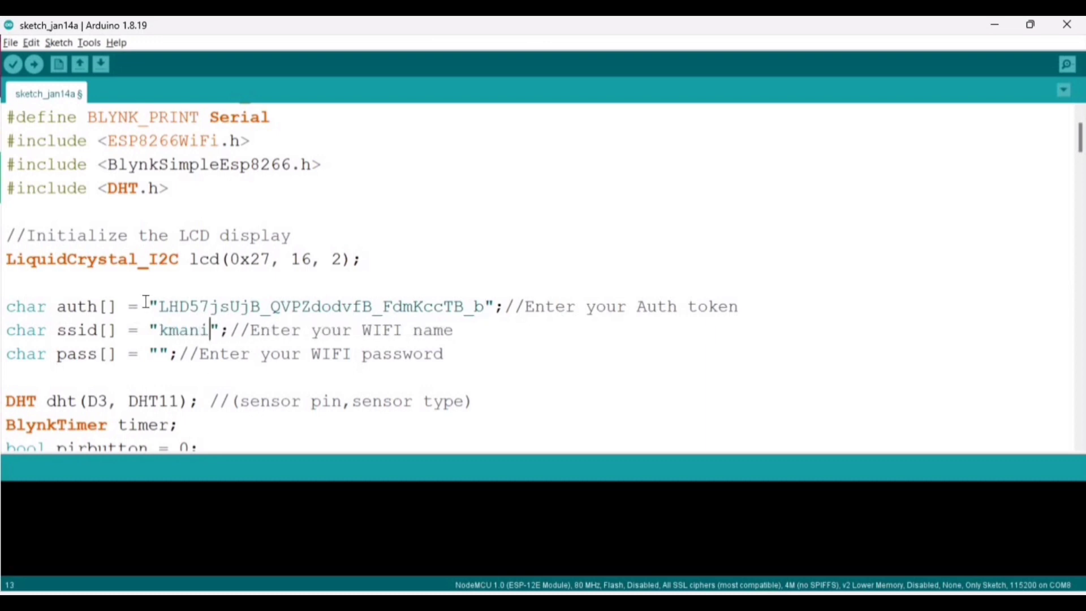
pyautogui.click(159, 354)
pyautogui.write('12345678')
pyautogui.scroll(-1, 232, 284)
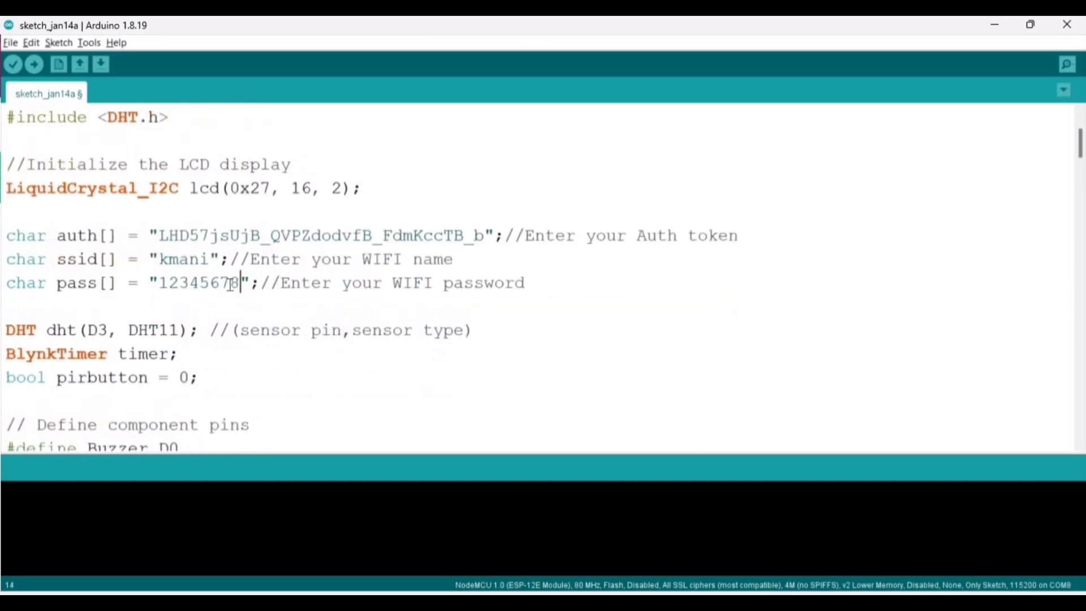
pyautogui.scroll(-20, 232, 284)
pyautogui.scroll(9, 356, 357)
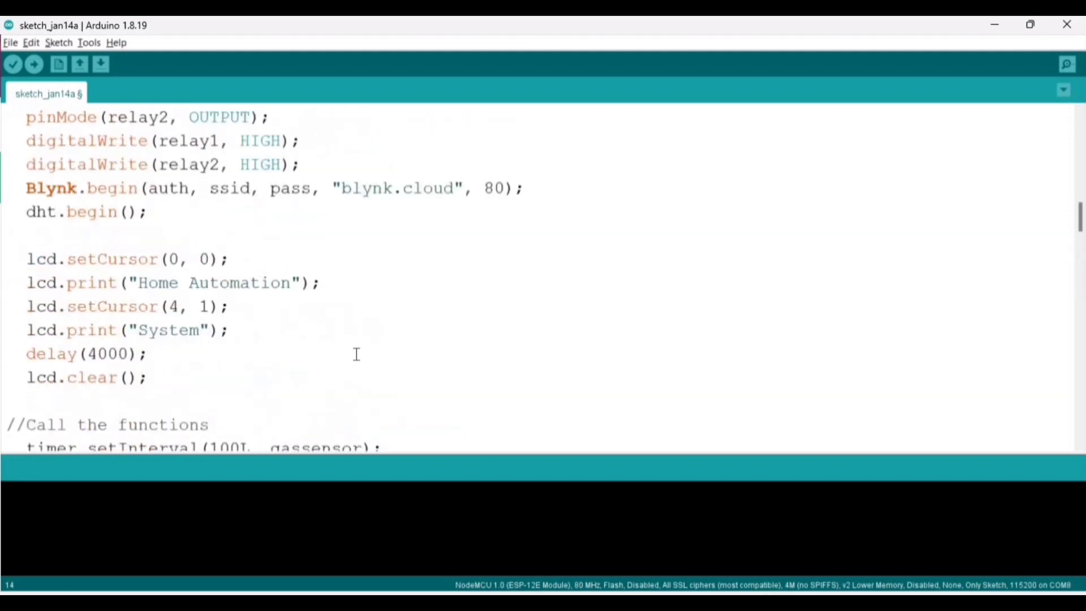
pyautogui.scroll(13, 357, 354)
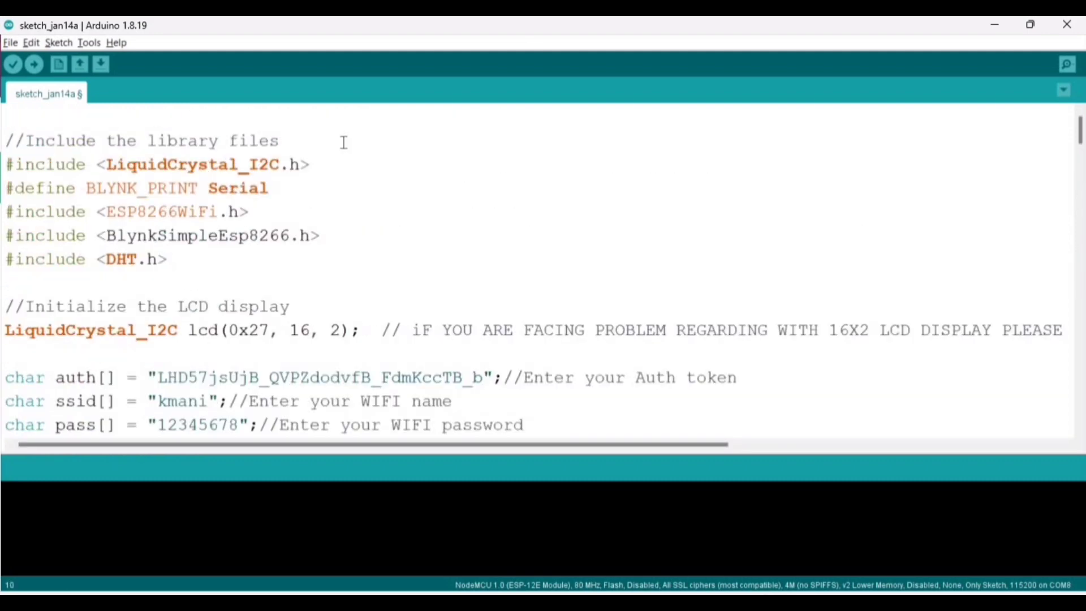
# Step: Select the NodeMCU board's COM port in the Tools menu
pyautogui.click(89, 45)
pyautogui.moveTo(259, 187)
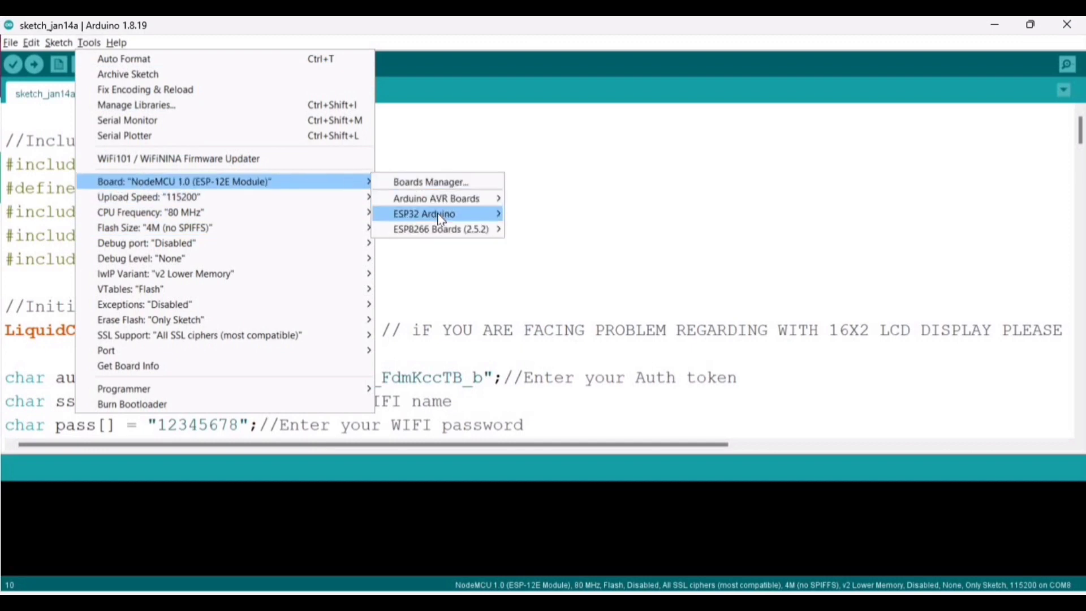
pyautogui.moveTo(457, 236)
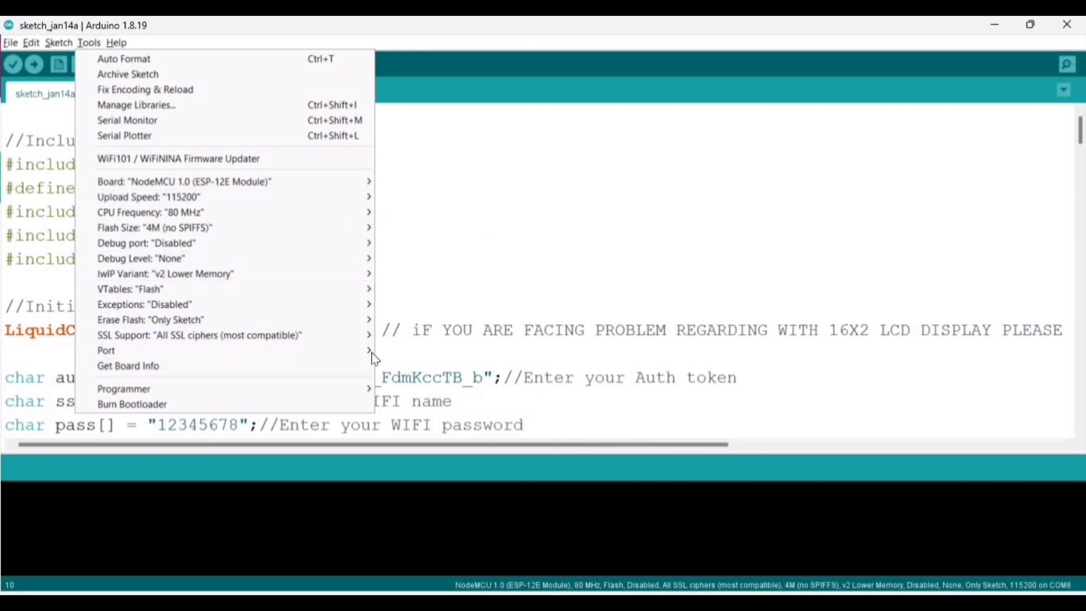
pyautogui.moveTo(375, 348)
pyautogui.click(403, 366)
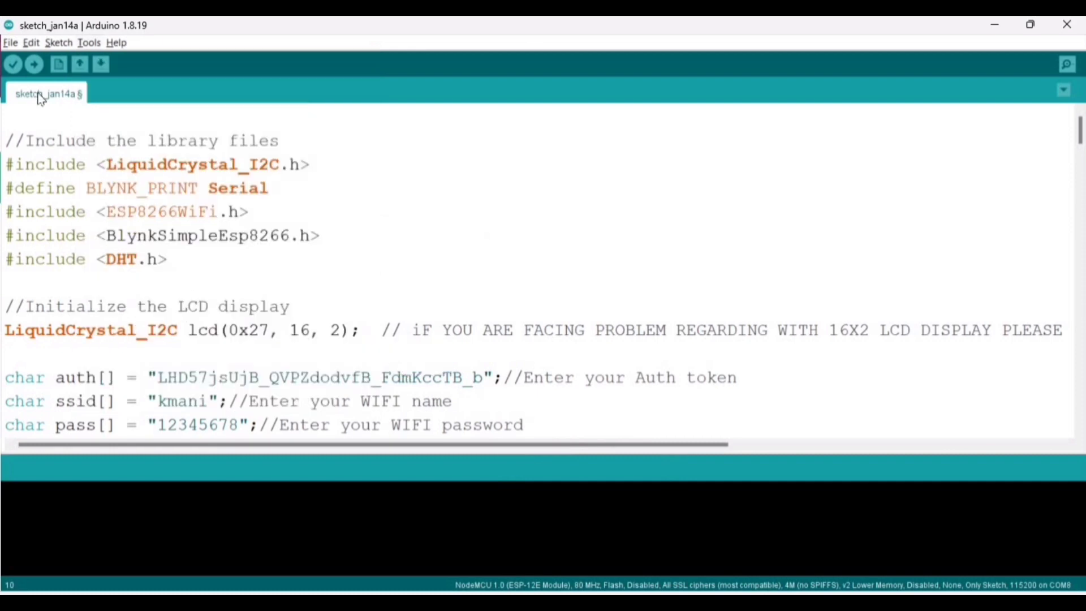
# Step: Save, compile and upload the sketch to the NodeMCU
pyautogui.hotkey('ctrl', 's')
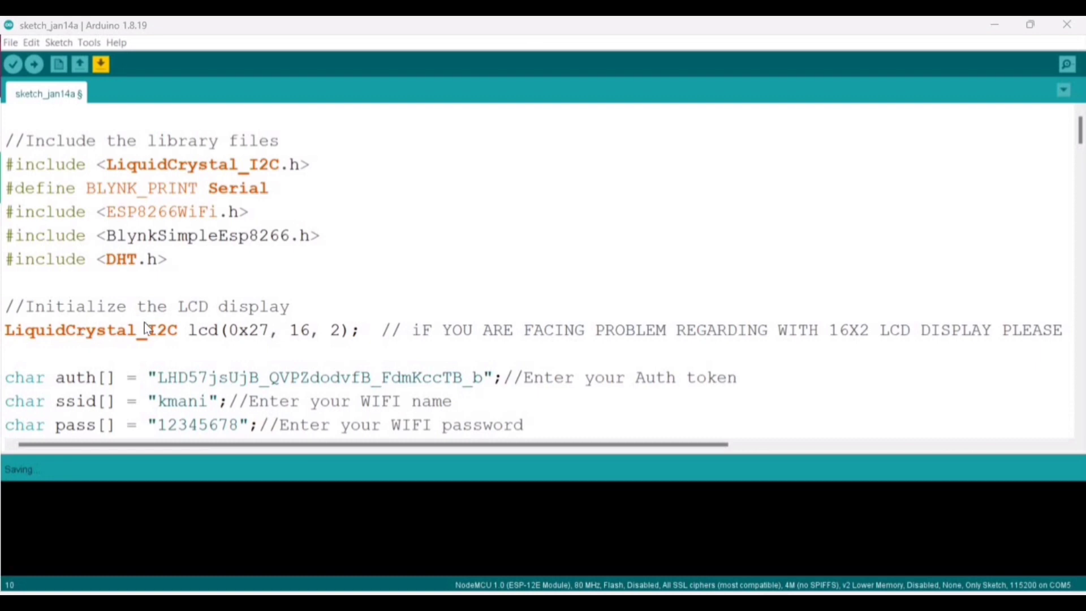
pyautogui.hotkey('ctrl', 'r')
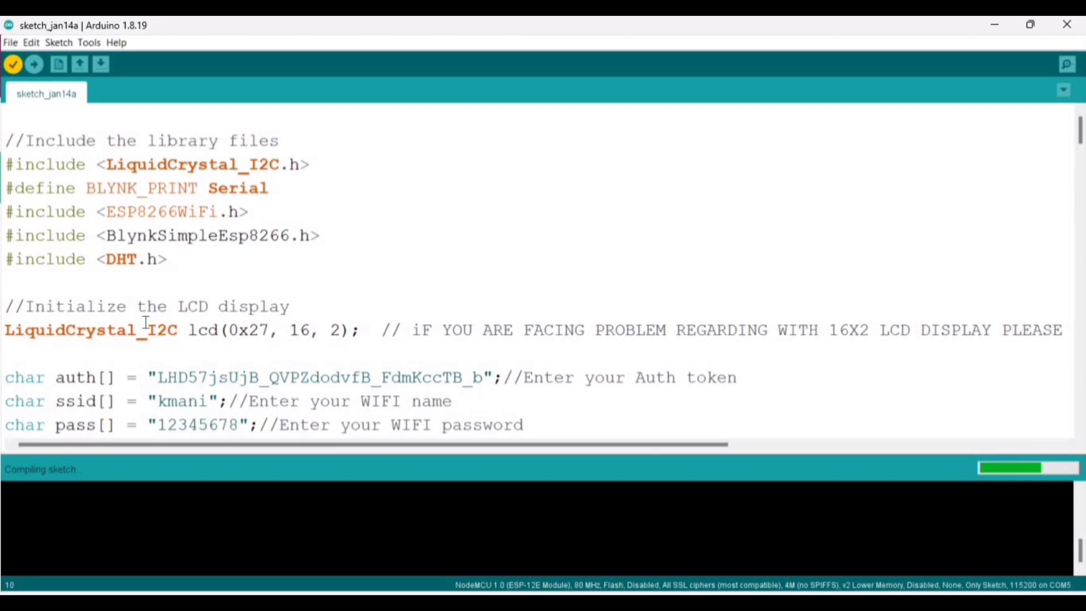
pyautogui.hotkey('ctrl', 'u')
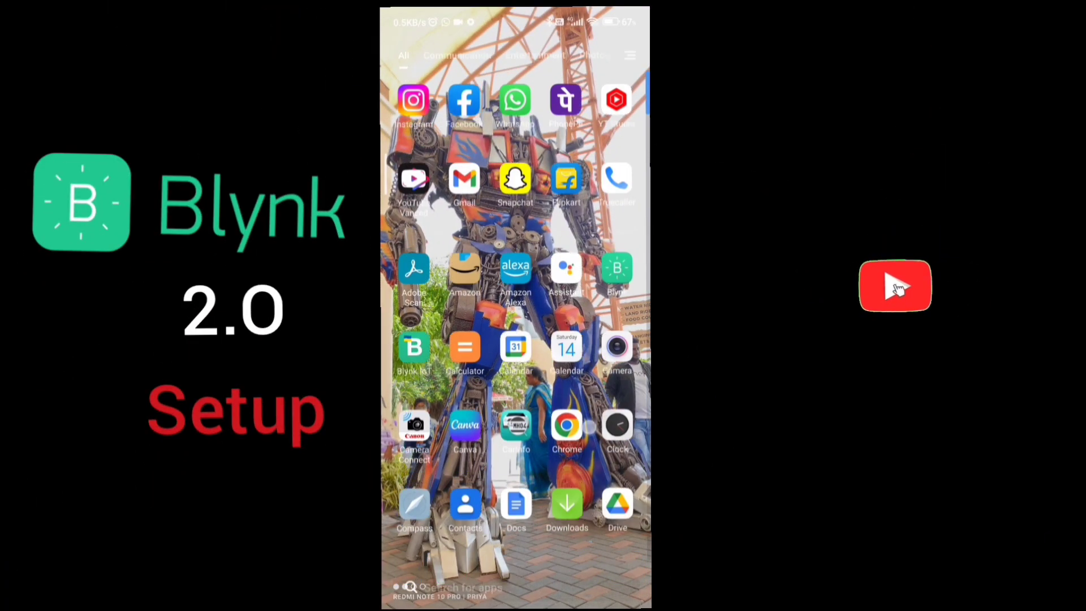
# Step: Find and open the Play Store from the phone's app search
pyautogui.click(461, 587)
pyautogui.write('Pl')
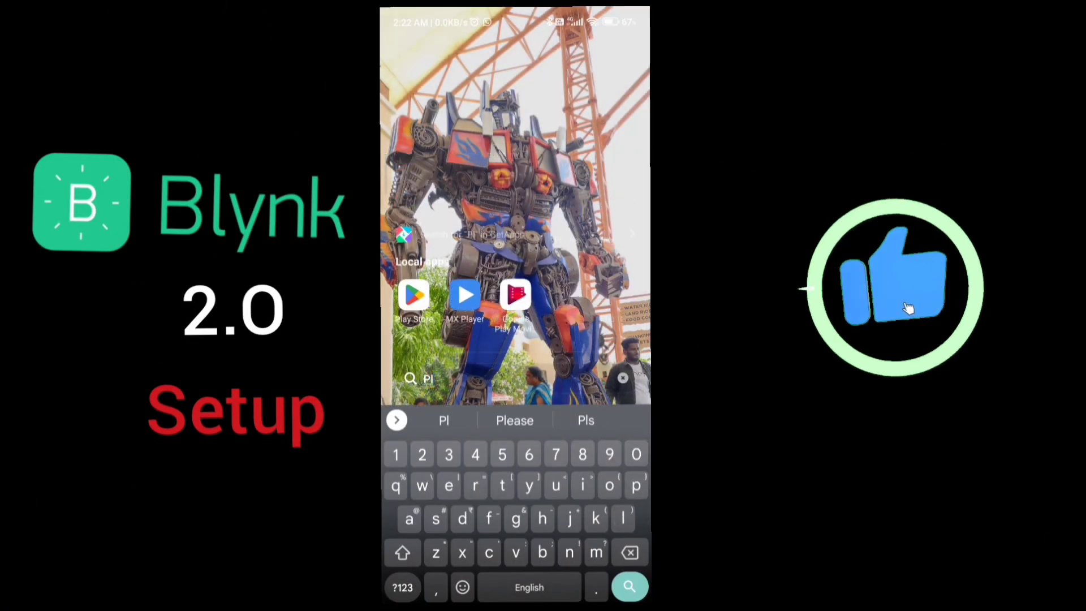
pyautogui.click(414, 295)
# Step: Search 'blynk iot', launch Blynk IoT from its store page and dismiss the guide popup
pyautogui.click(487, 49)
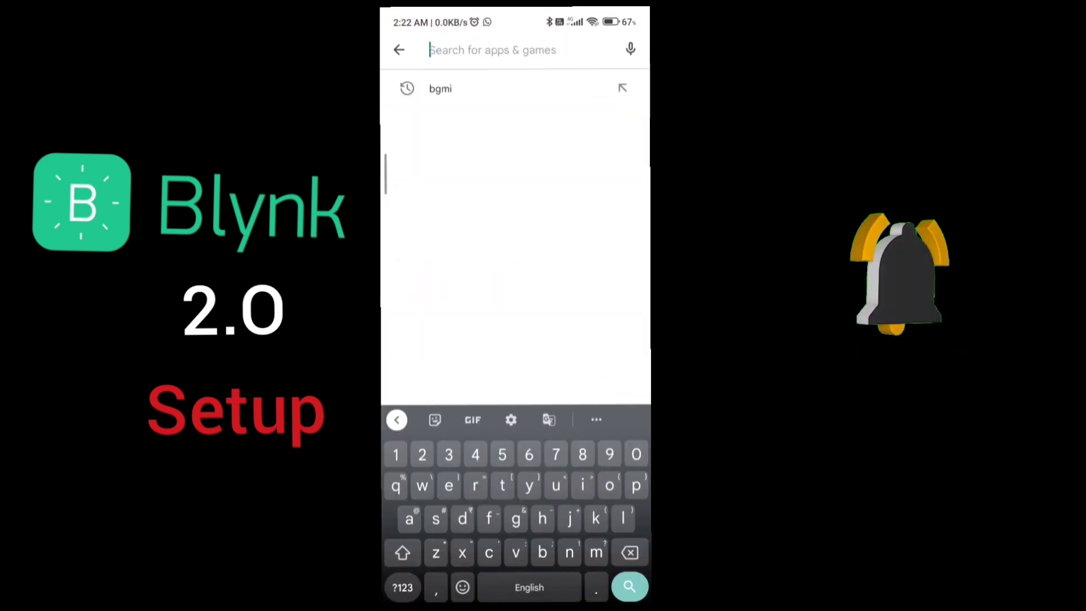
pyautogui.write('blyn')
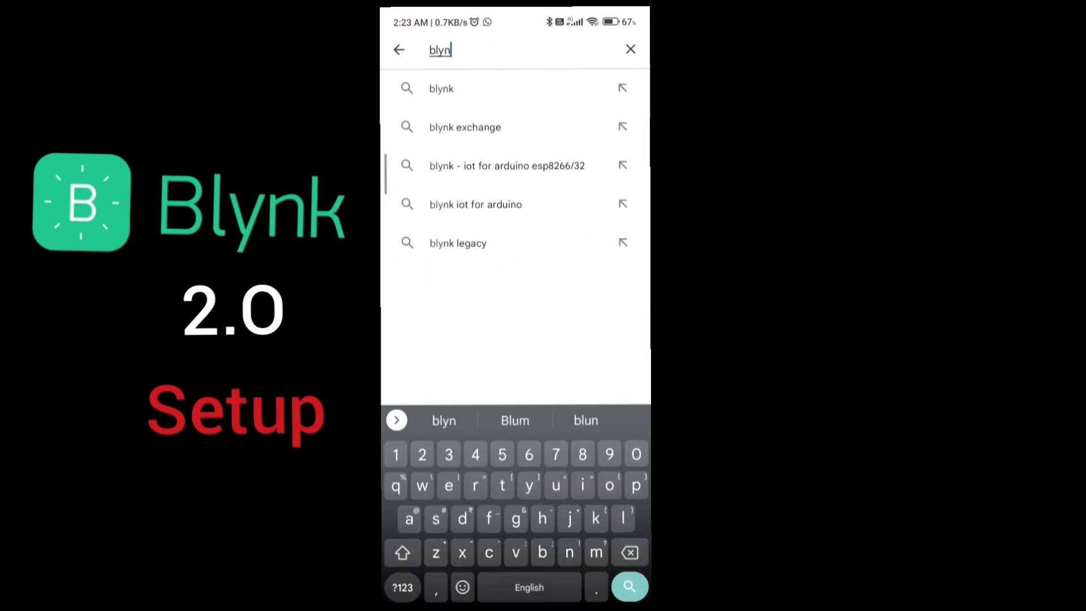
pyautogui.write('k io')
pyautogui.click(449, 89)
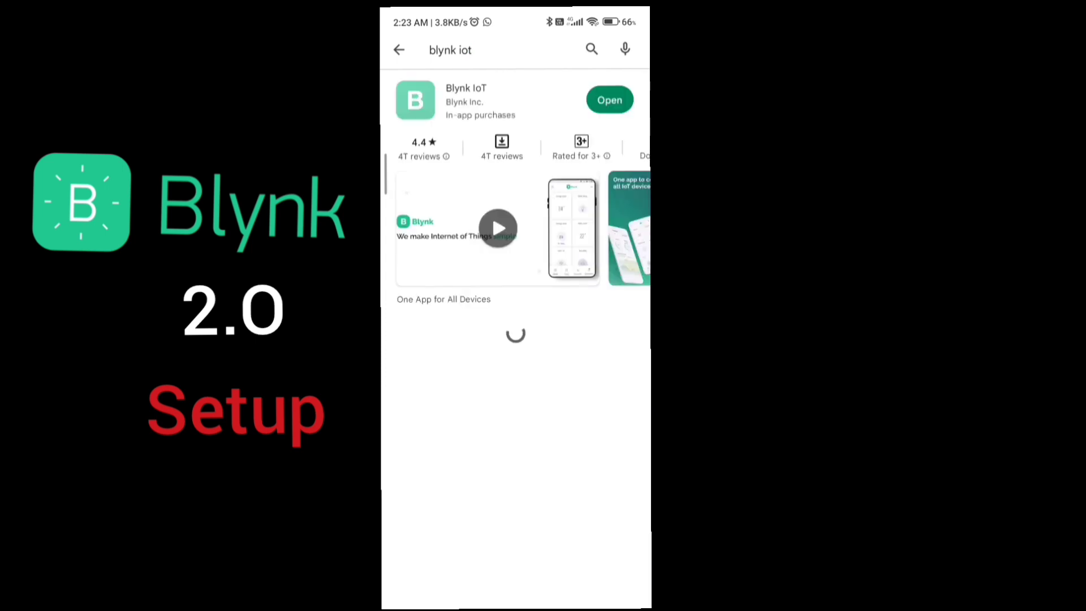
pyautogui.click(470, 99)
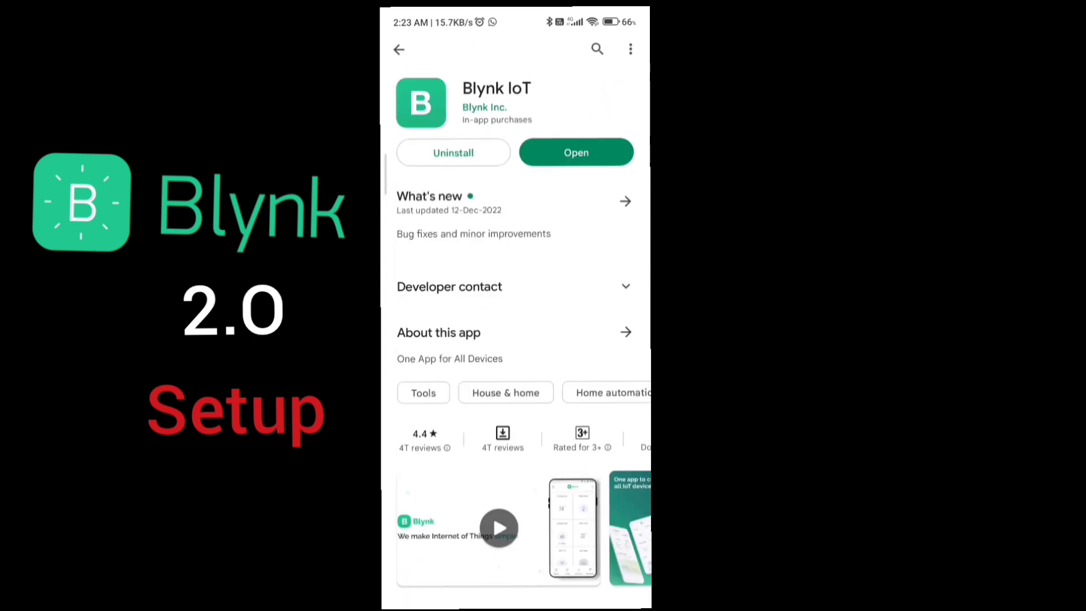
pyautogui.click(577, 152)
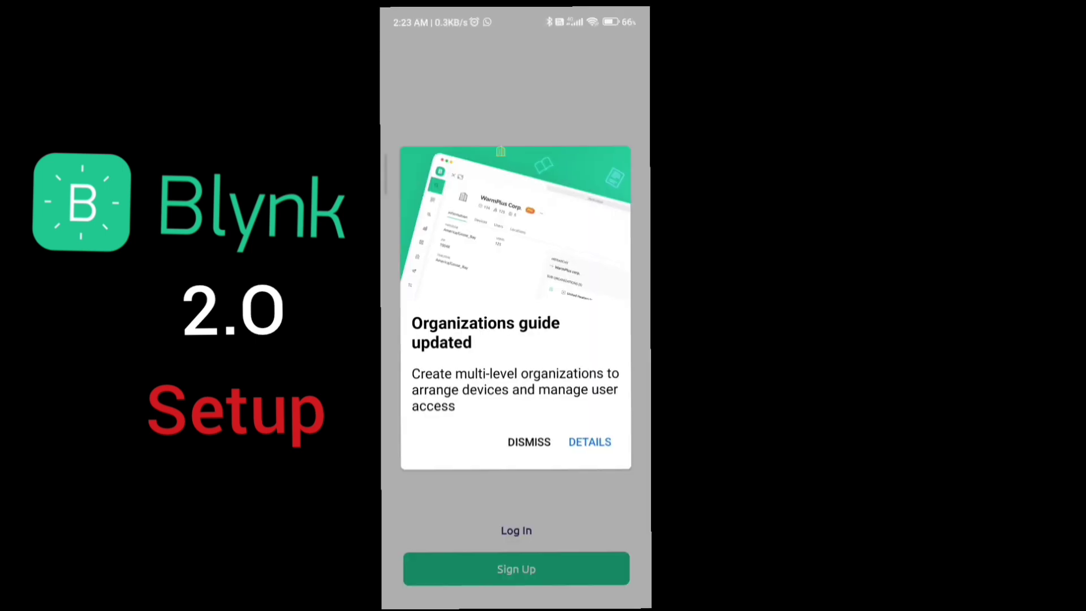
pyautogui.click(534, 440)
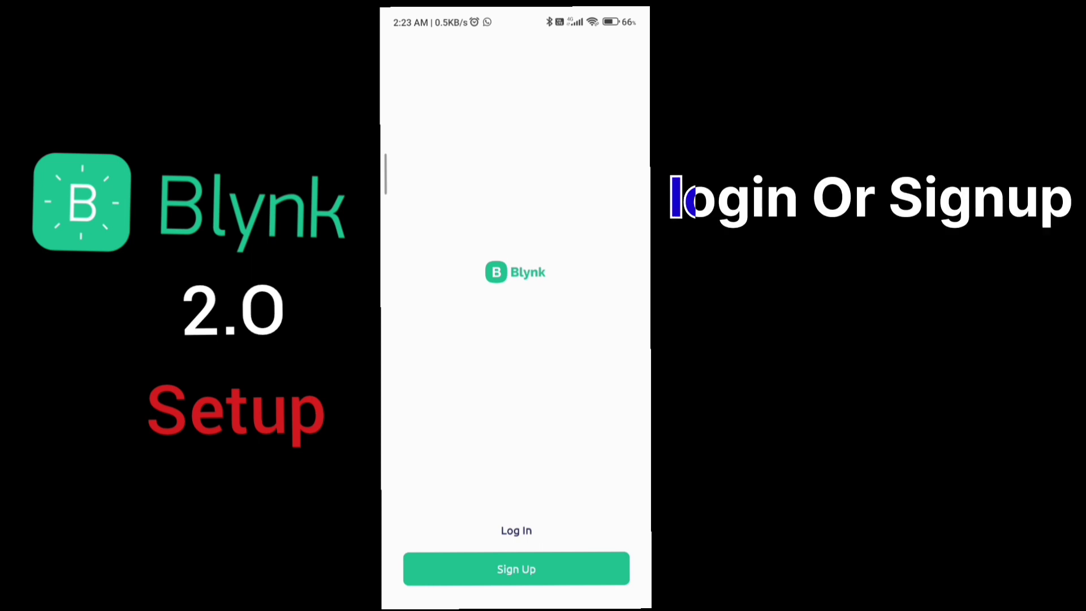